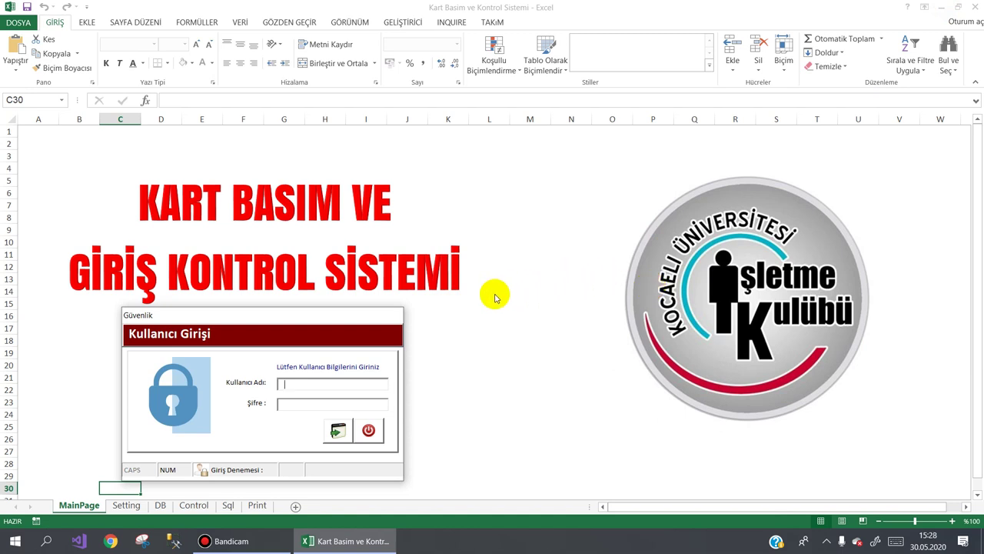
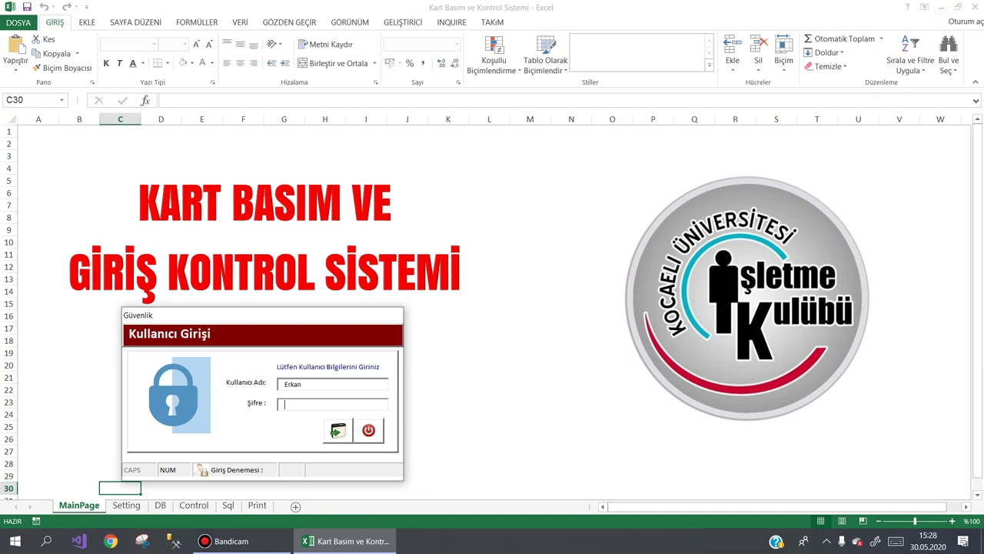
# - Log in to the card printing system with the username and password
pyautogui.press('Return')
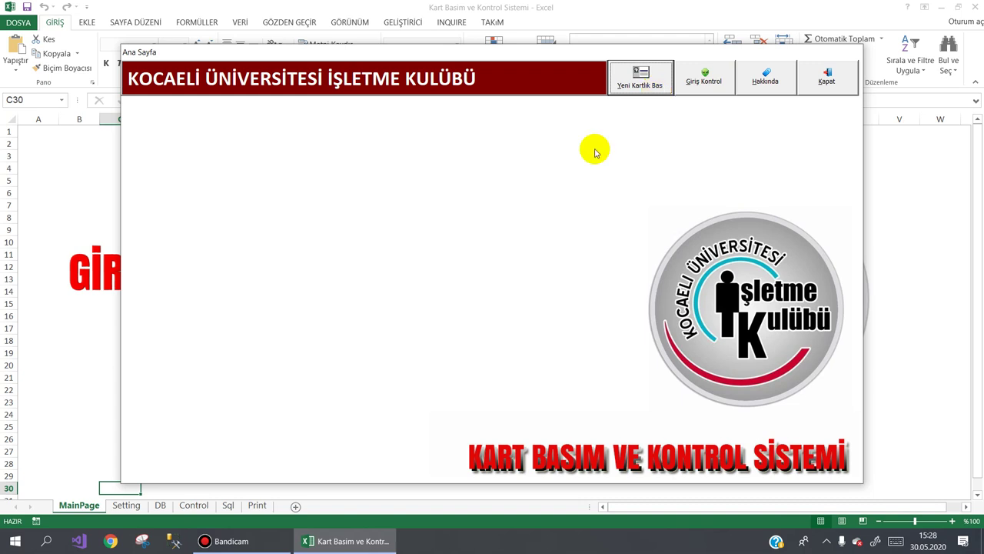
pyautogui.moveTo(225, 541)
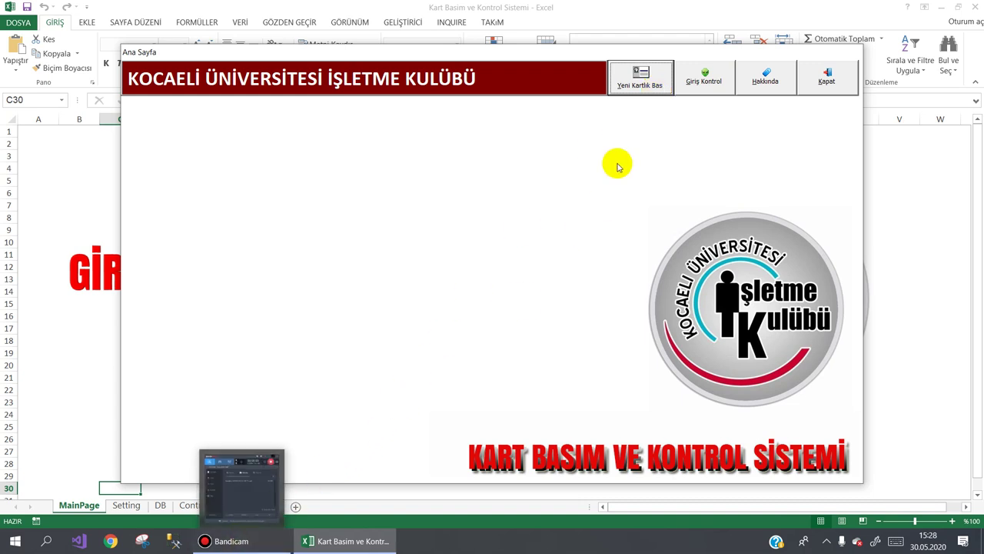
# - Open the Yeni Kartlık Bas form and enter a new card's holder ID number and full name
pyautogui.click(640, 83)
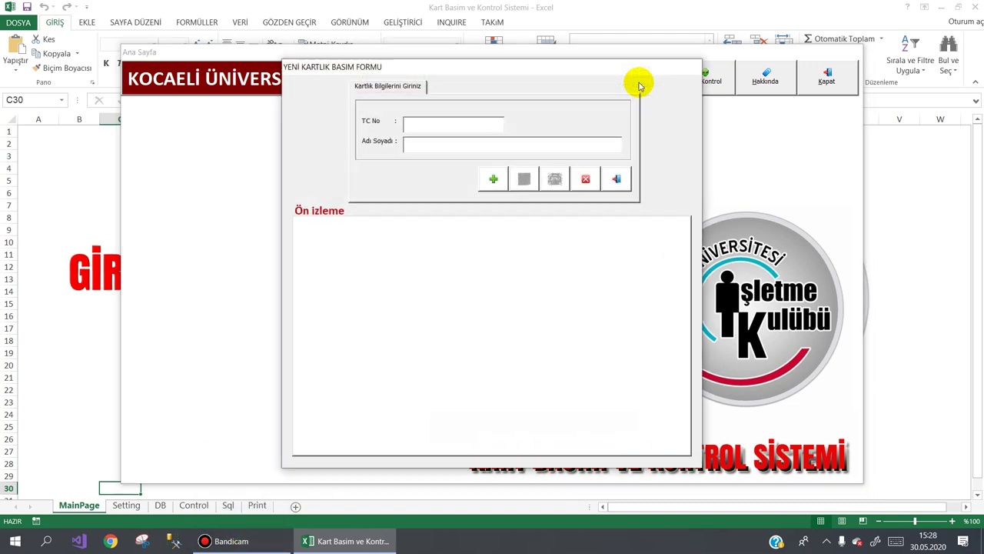
pyautogui.moveTo(460, 110); pyautogui.dragTo(453, 93)
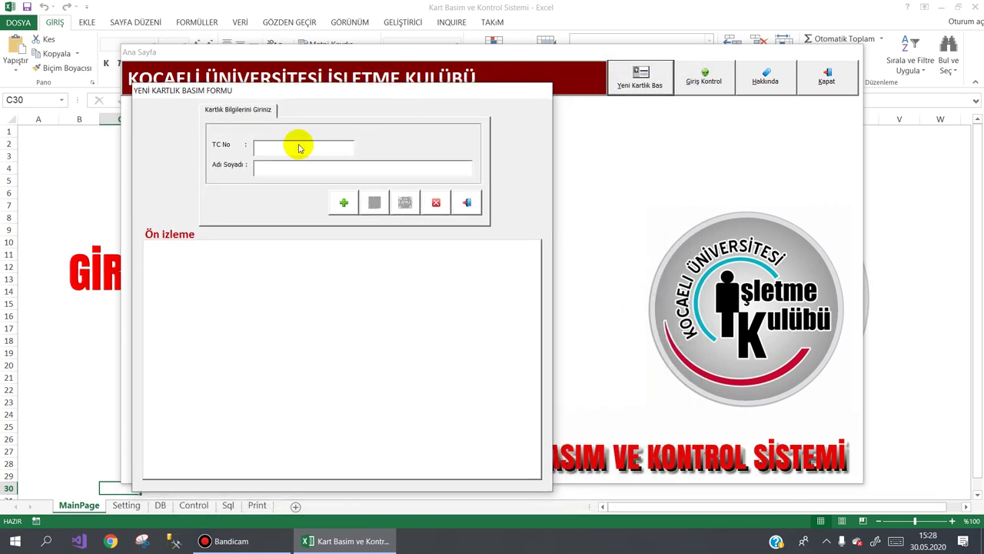
pyautogui.click(345, 203)
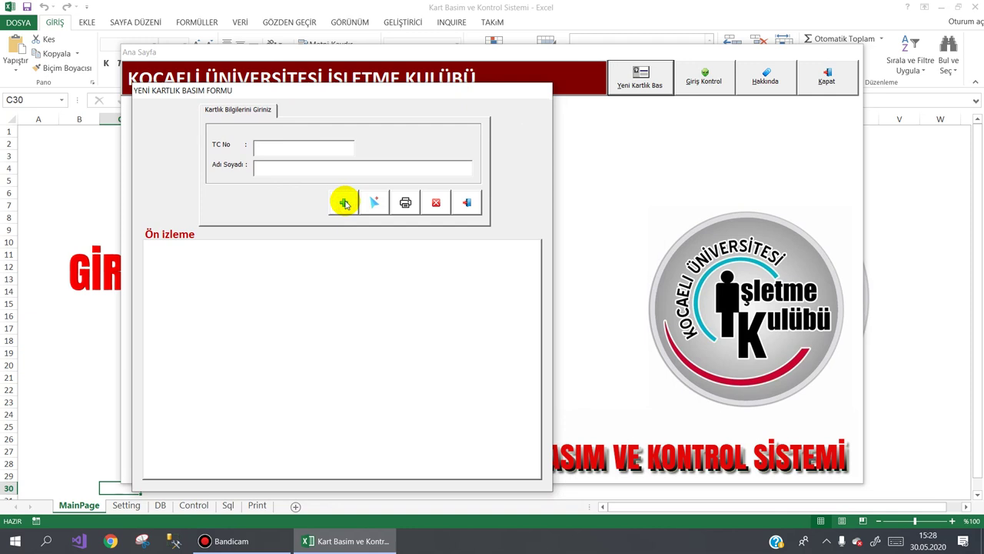
pyautogui.write('234')
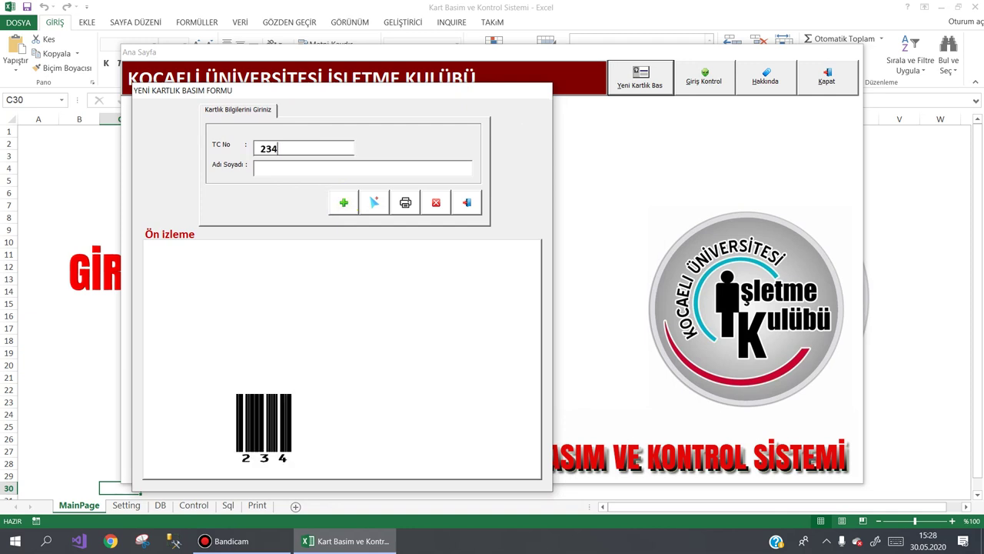
pyautogui.write('53456345')
pyautogui.press('BackSpace')
pyautogui.press('BackSpace')
pyautogui.press('BackSpace')
pyautogui.press('BackSpace')
pyautogui.press('BackSpace')
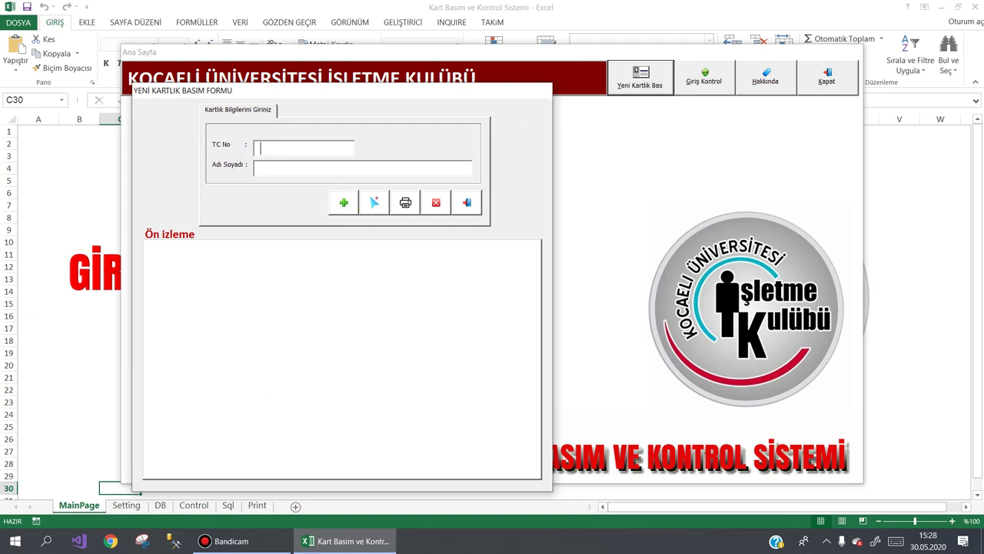
pyautogui.write('11111111111')
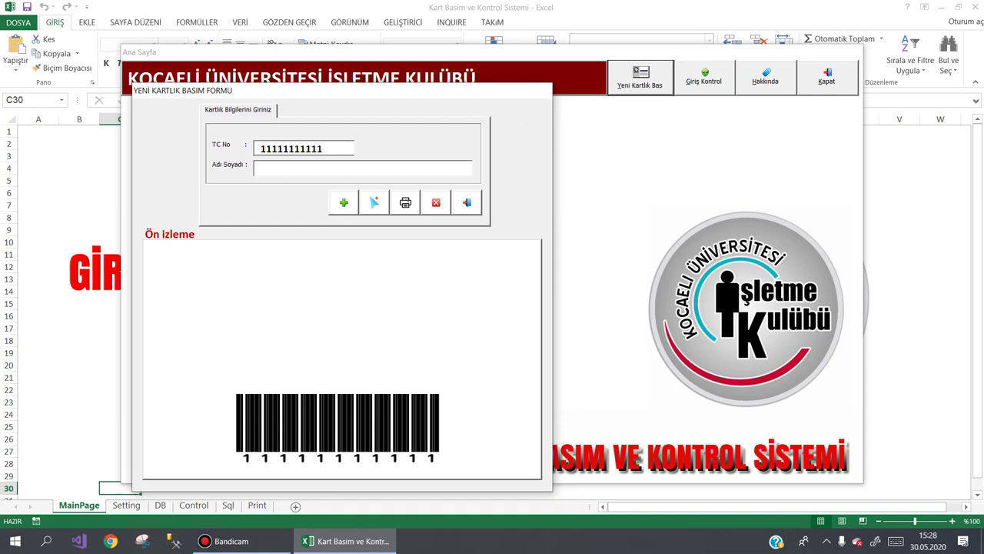
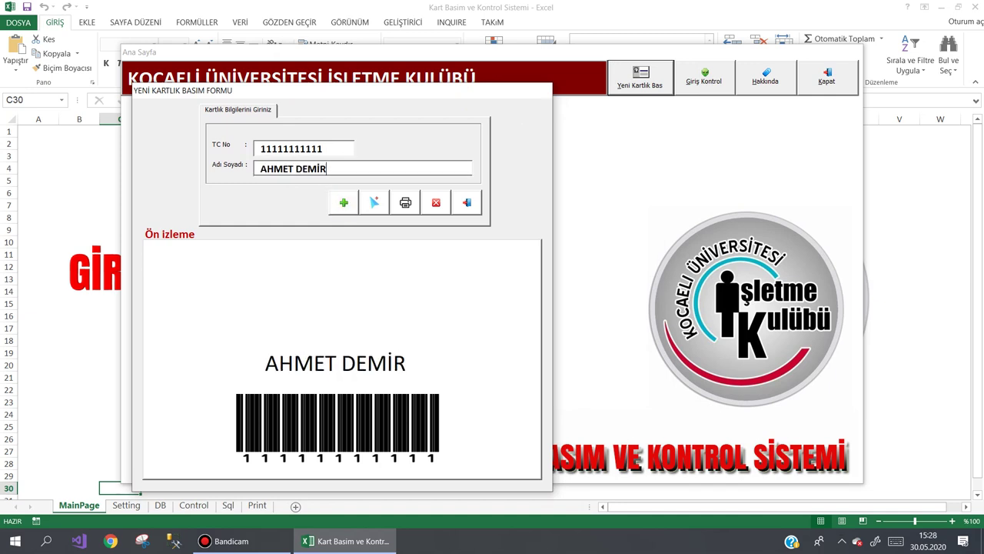
pyautogui.click(405, 202)
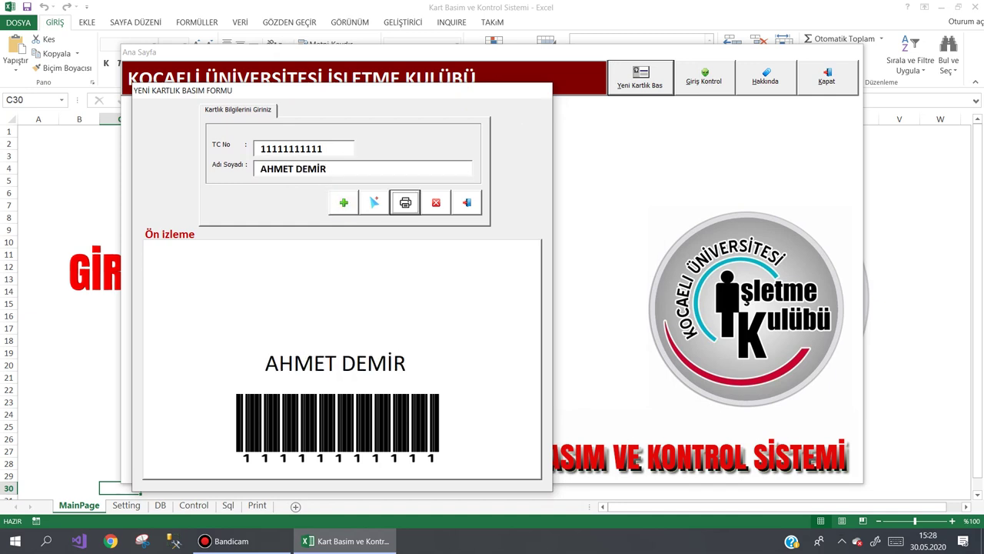
pyautogui.click(374, 202)
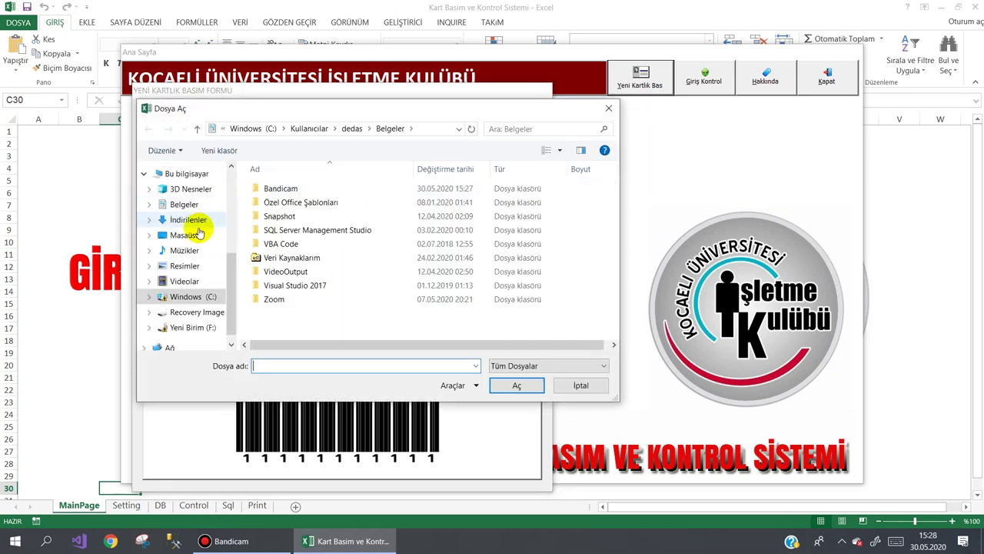
pyautogui.click(185, 234)
pyautogui.doubleClick(343, 202)
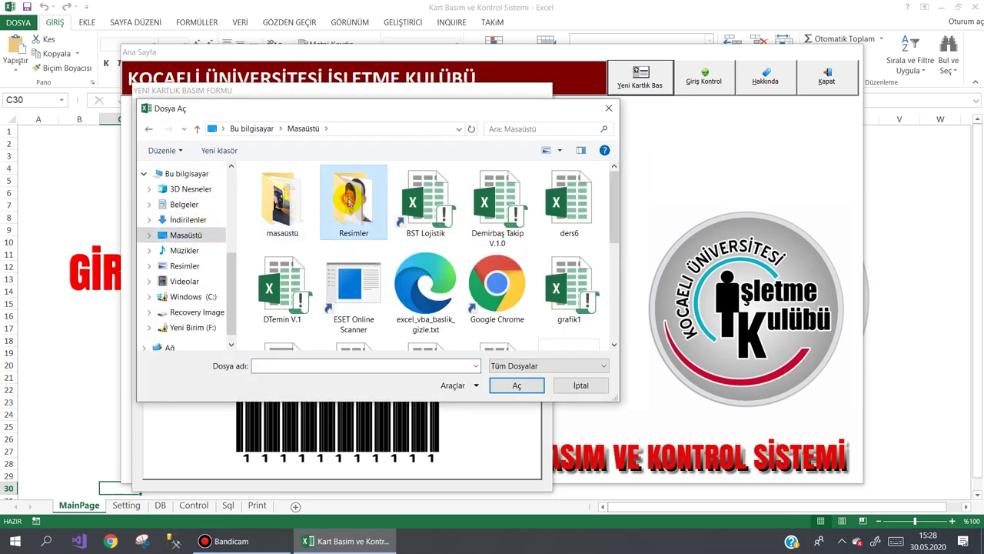
pyautogui.click(503, 194)
pyautogui.doubleClick(333, 203)
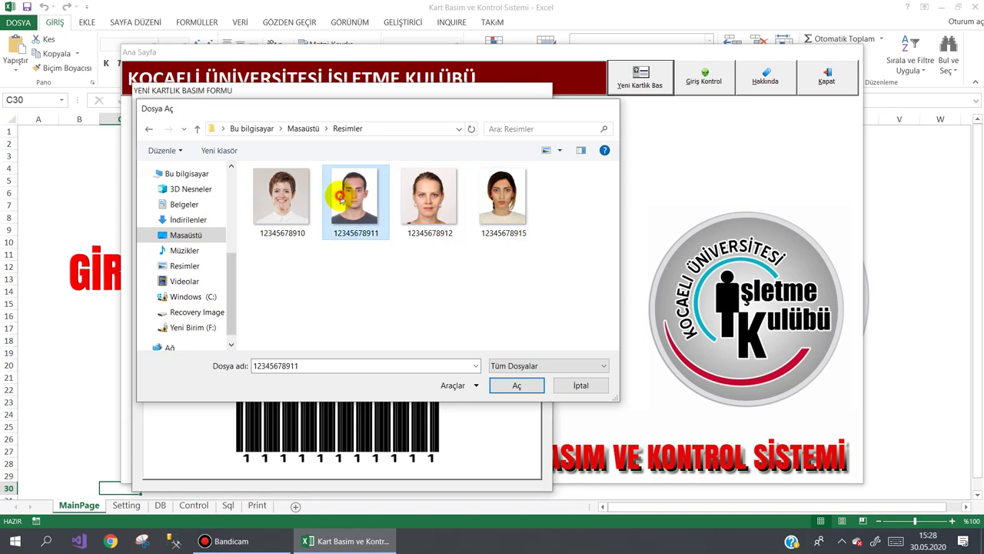
# - Print the card to a PDF named with the holder's first name and acknowledge the message
pyautogui.click(405, 204)
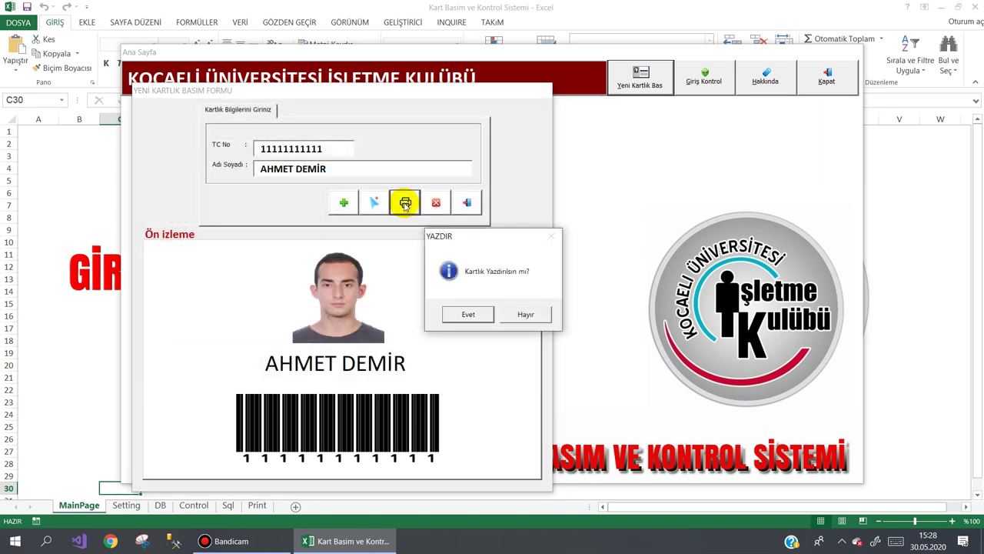
pyautogui.click(463, 311)
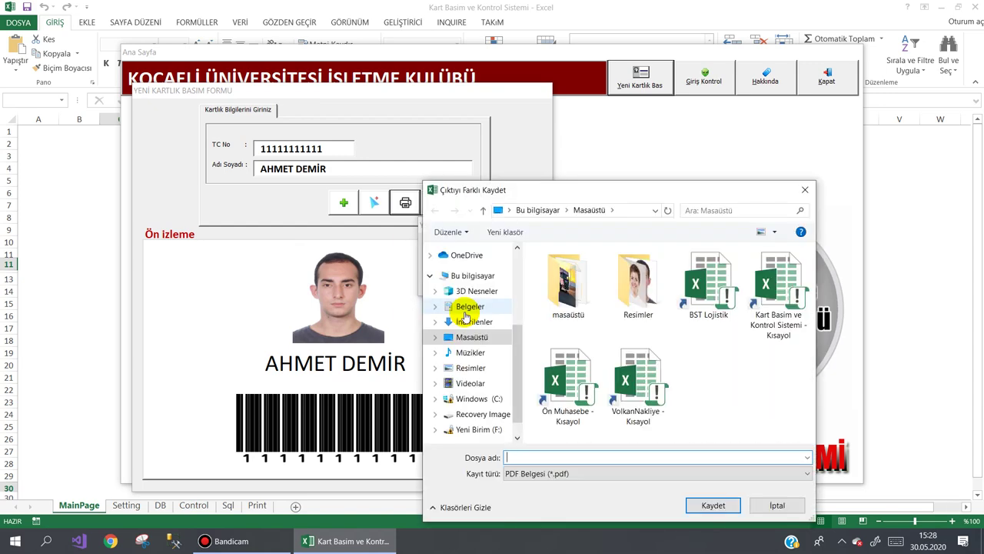
pyautogui.write('ahmet')
pyautogui.press('Return')
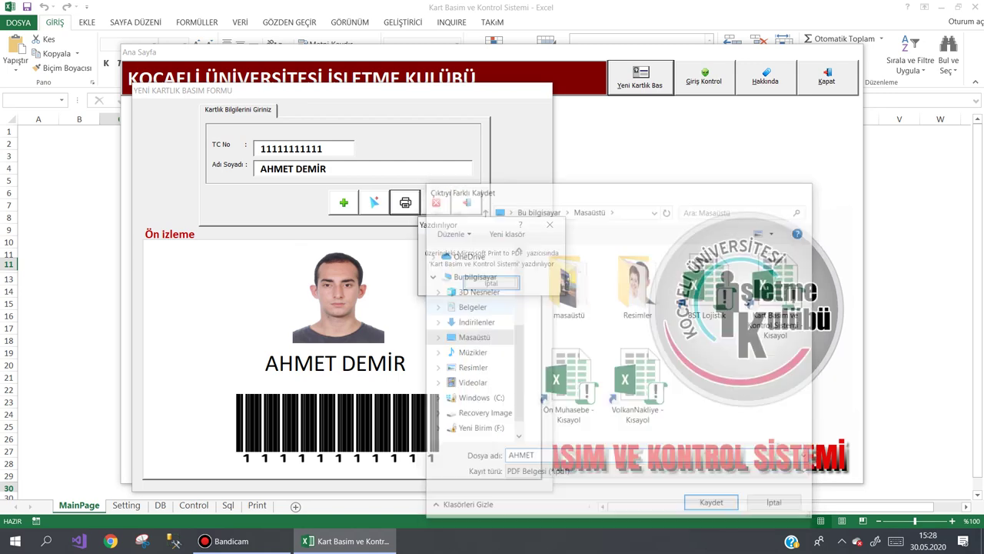
pyautogui.press('Return')
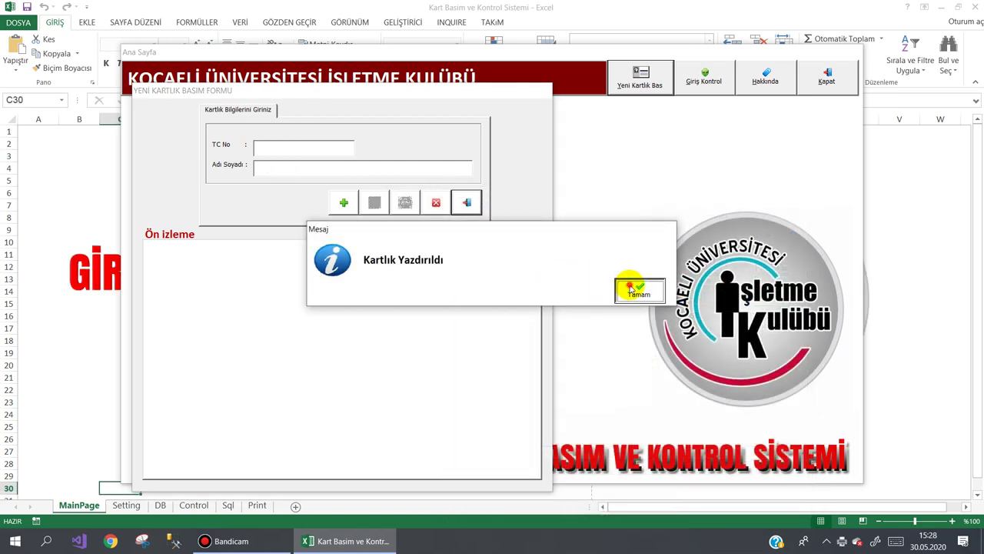
pyautogui.click(637, 283)
# - Review the saved card PDF from the desktop in Edge, then reopen a blank new card form
pyautogui.click(466, 202)
pyautogui.press('super+d')
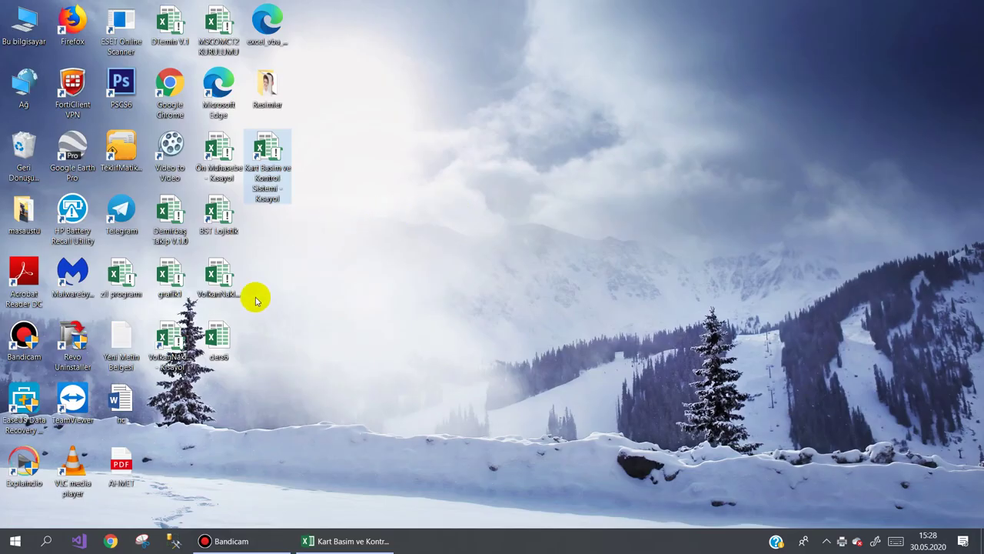
pyautogui.click(121, 465)
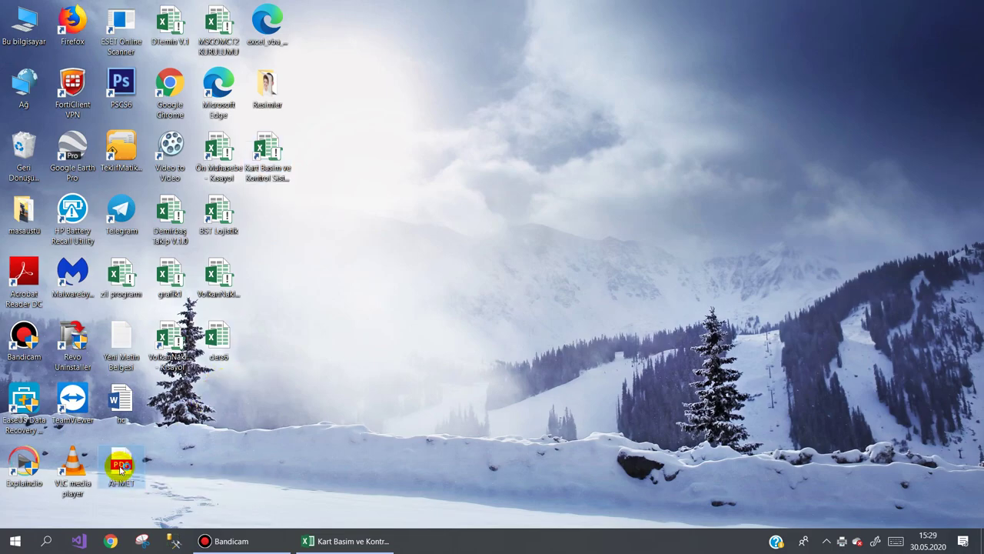
pyautogui.doubleClick(121, 465)
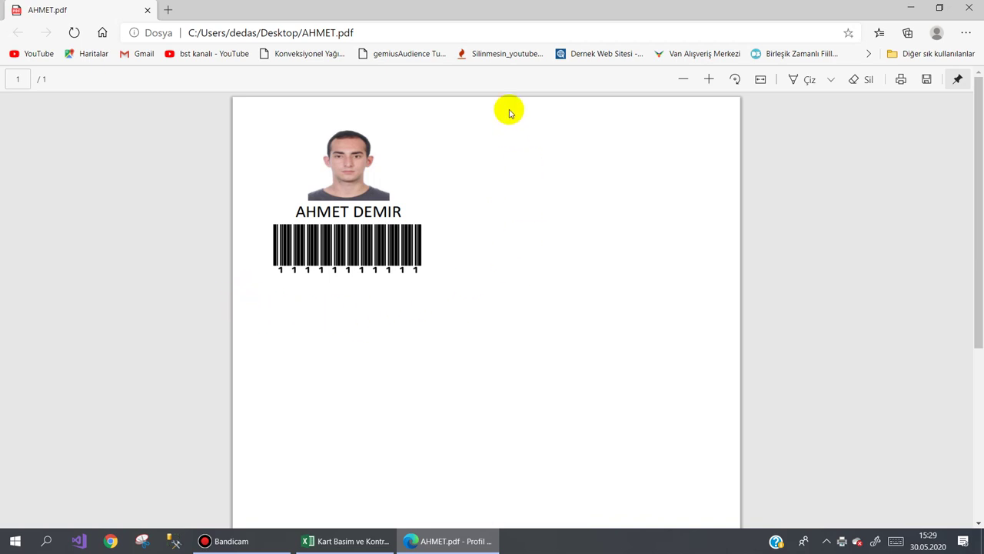
pyautogui.click(973, 9)
pyautogui.click(640, 83)
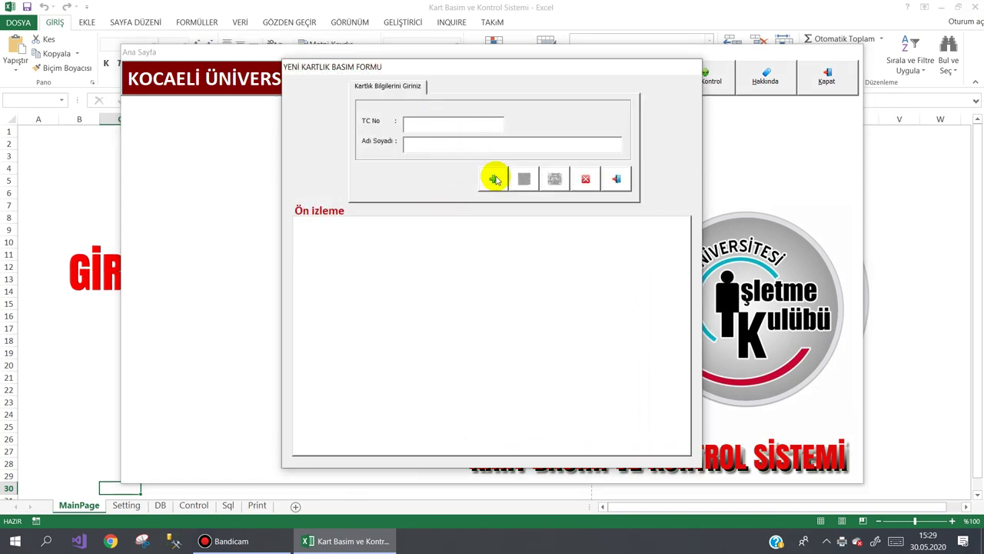
pyautogui.click(495, 179)
pyautogui.write('22222222222')
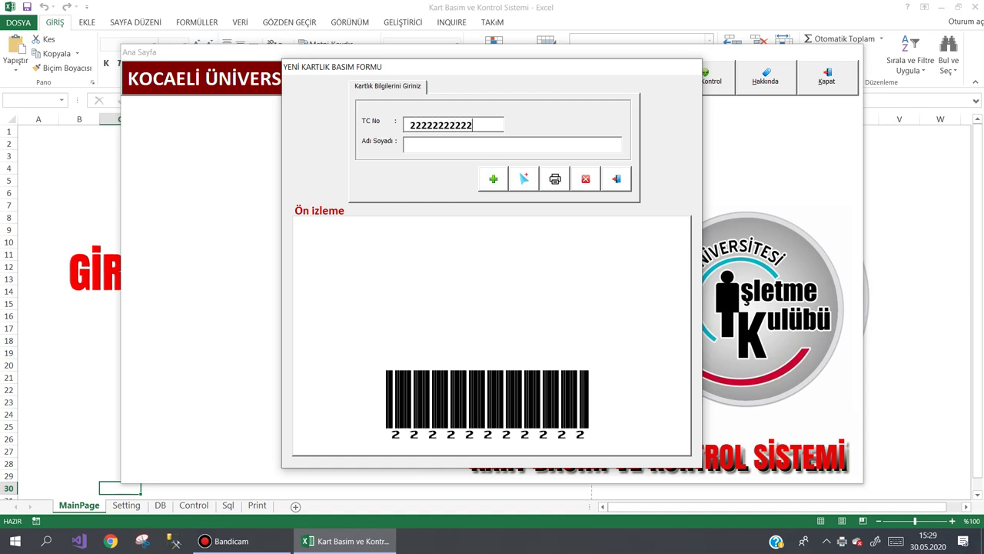
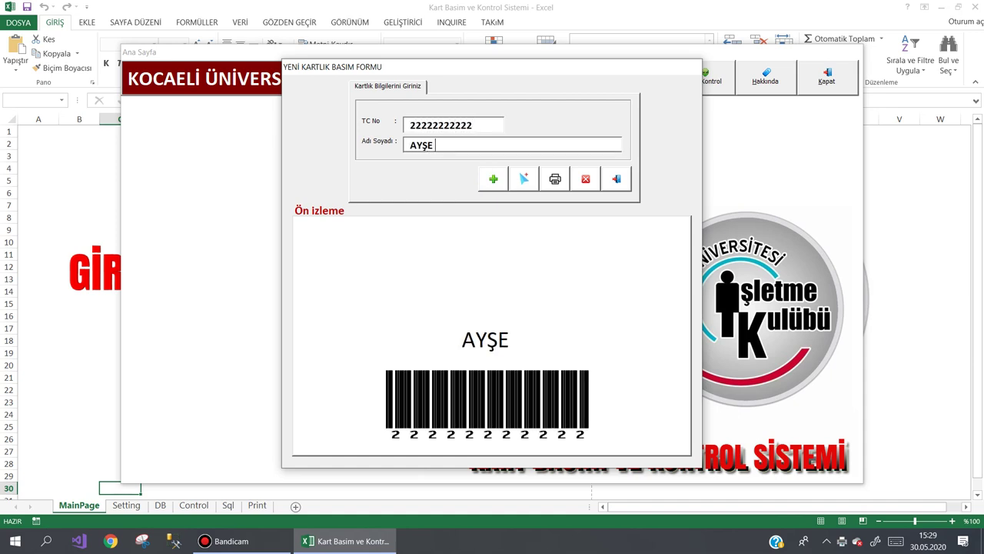
pyautogui.press('Tab')
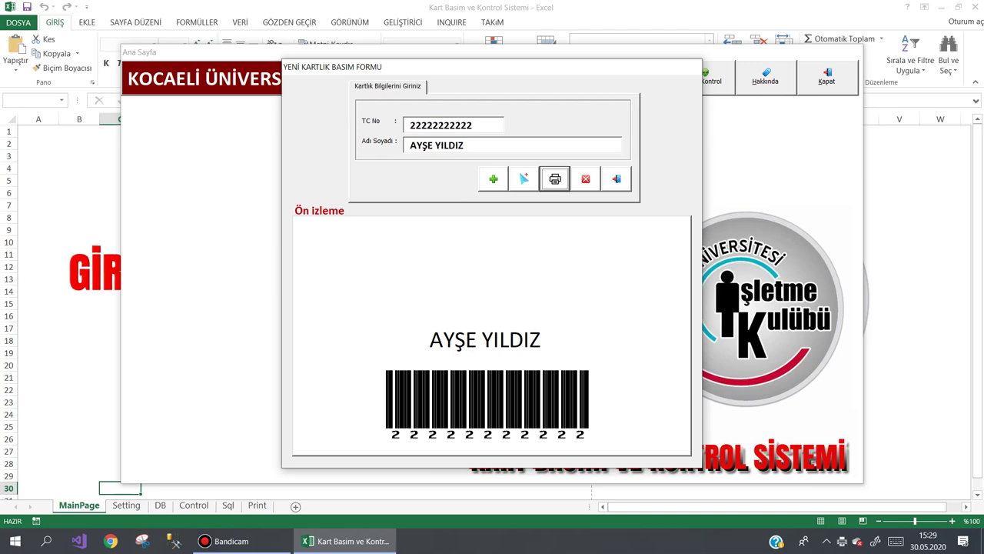
pyautogui.click(523, 178)
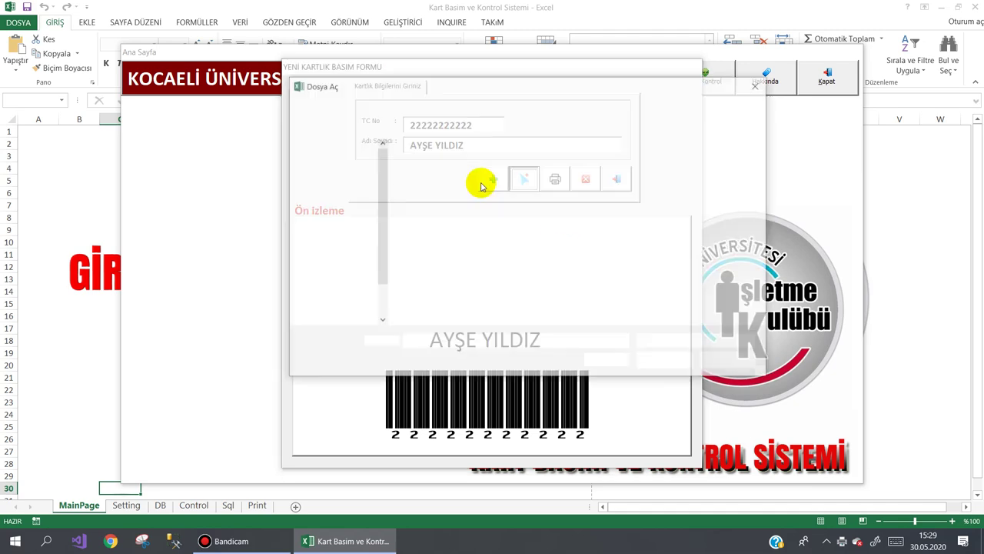
pyautogui.doubleClick(650, 175)
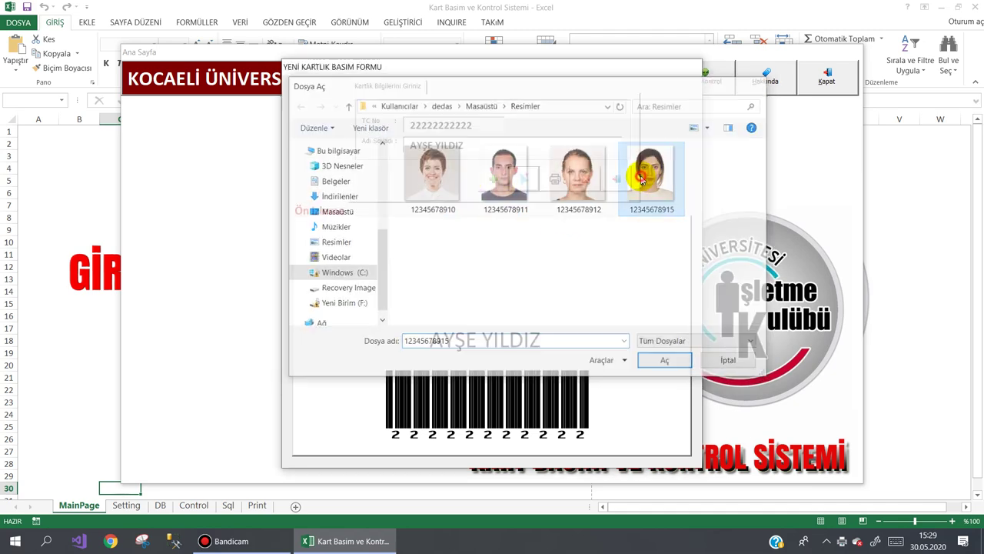
# - Print the second card to a PDF named 'asd' and dismiss the confirmation
pyautogui.click(554, 178)
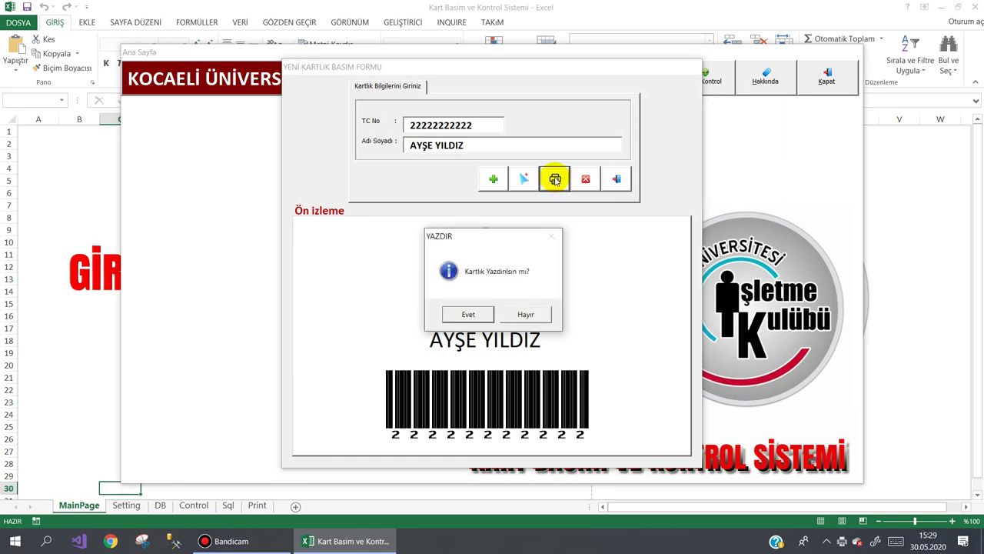
pyautogui.press('Return')
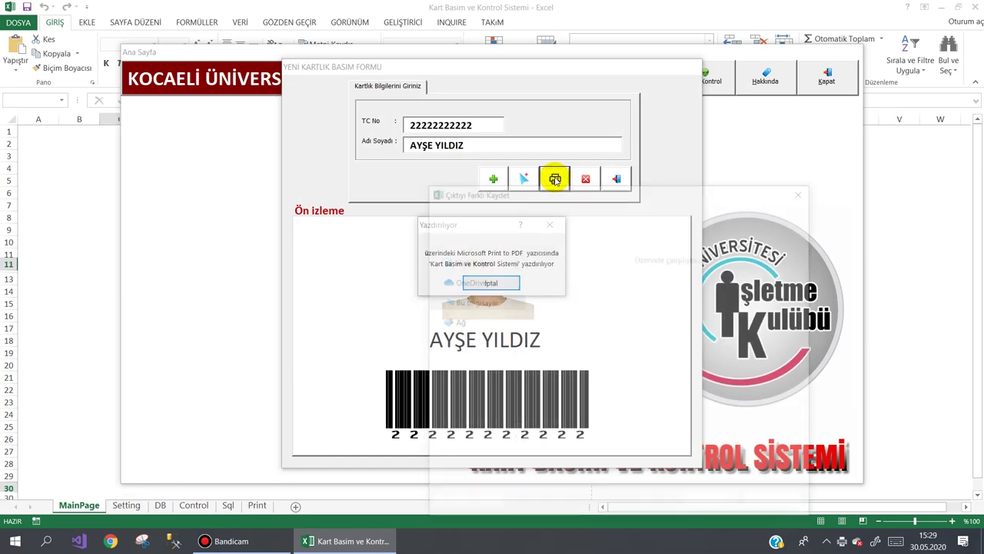
pyautogui.write('asd')
pyautogui.press('Return')
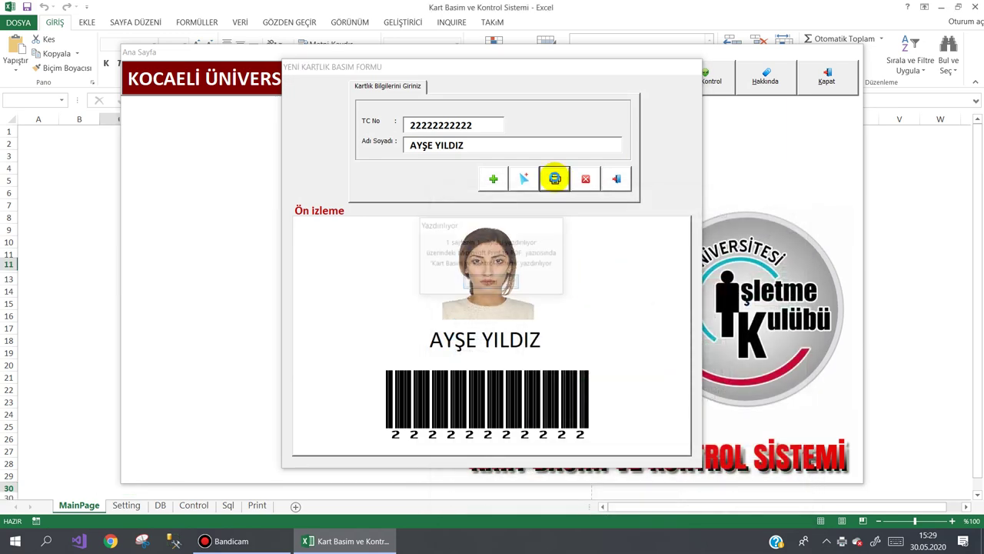
pyautogui.press('Return')
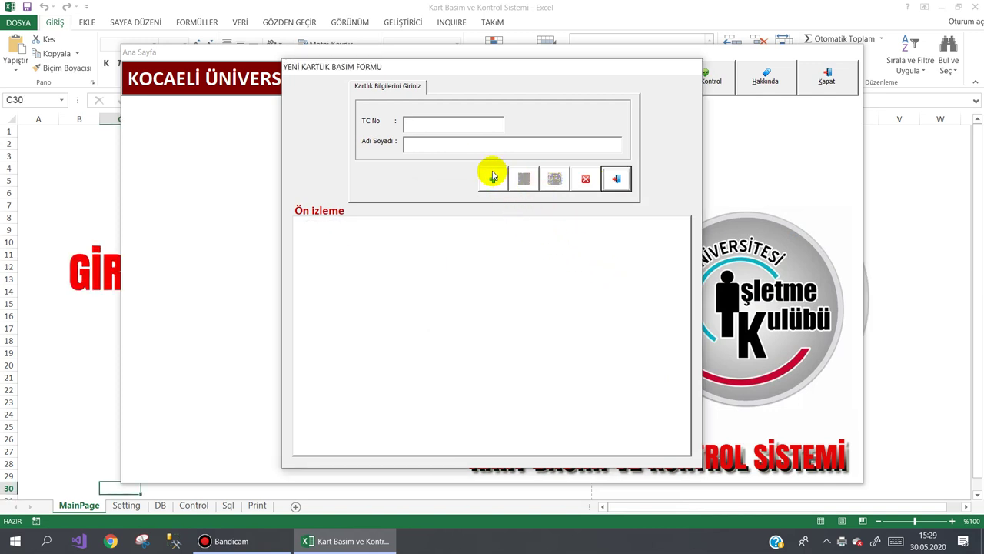
# - Create a third card with the holder's ID number, full name and the third portrait photo
pyautogui.click(493, 176)
pyautogui.write('3333333')
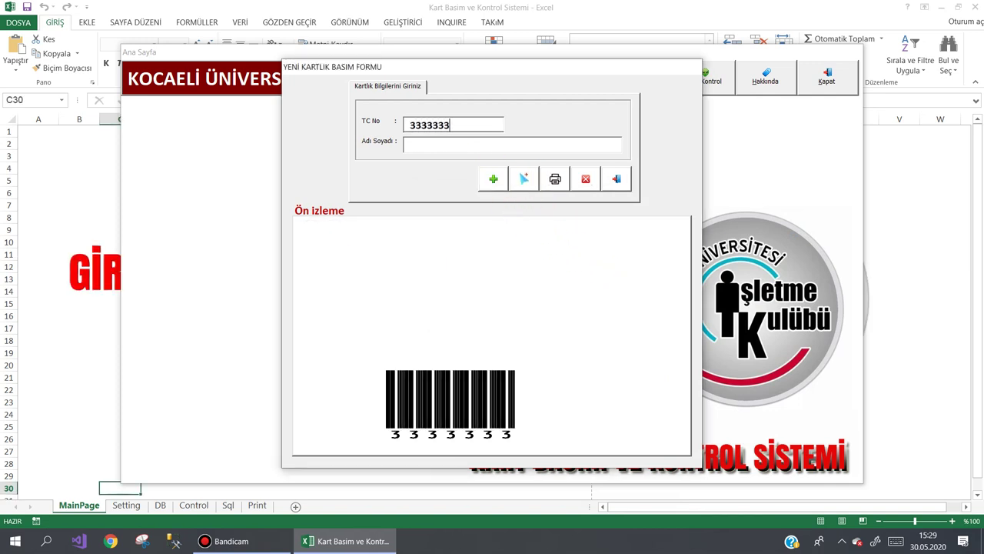
pyautogui.write('3333')
pyautogui.press('Tab')
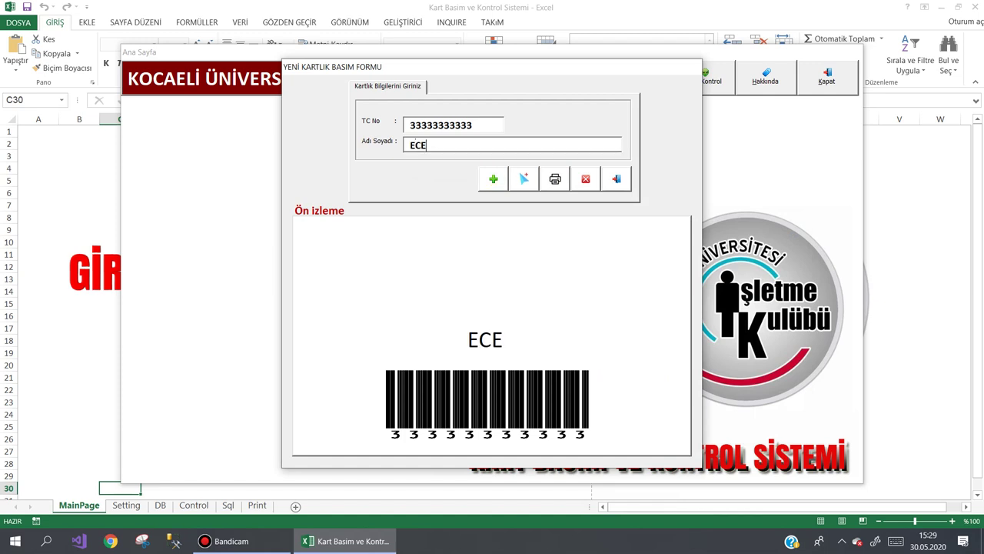
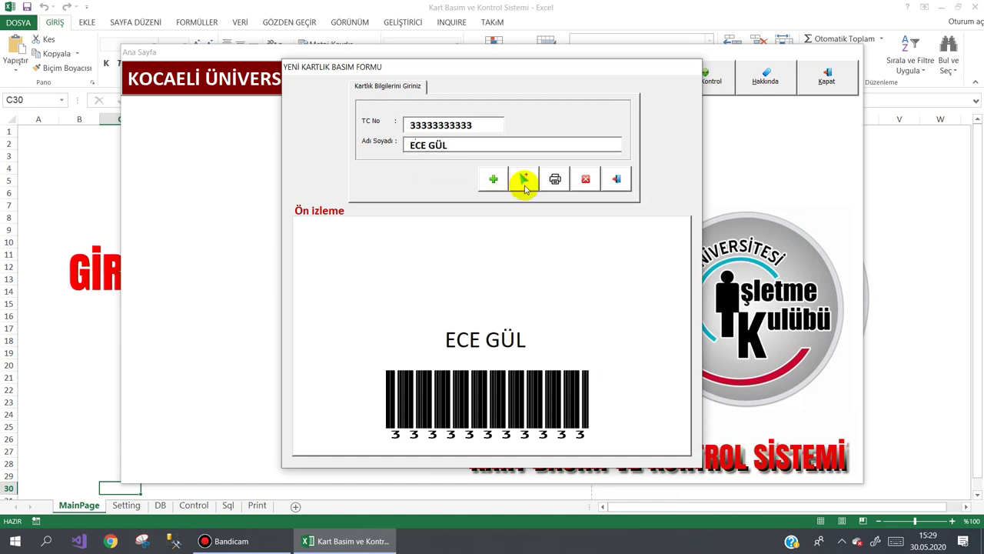
pyautogui.click(527, 179)
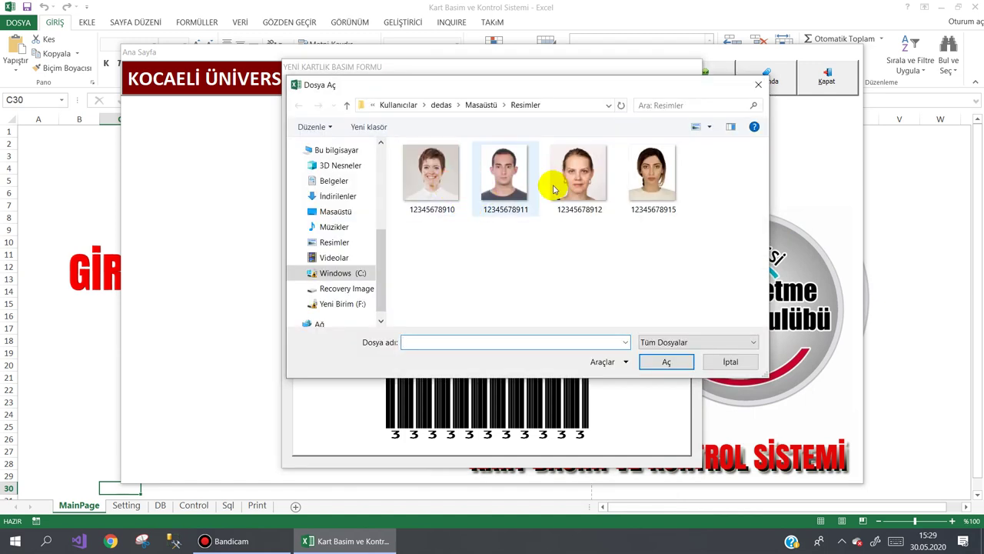
pyautogui.doubleClick(572, 179)
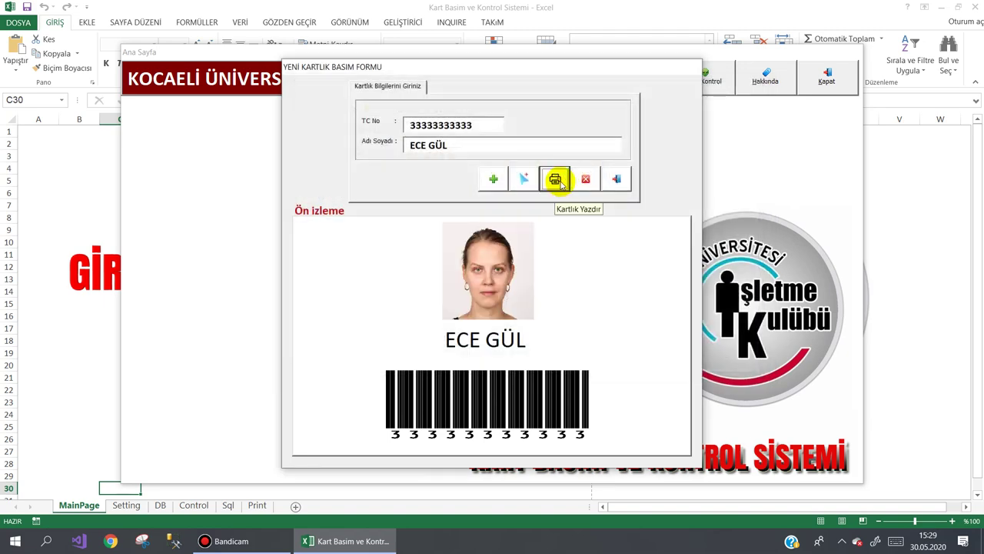
# - Print the third card to a PDF named 'SD', dismiss the messages and close the card form
pyautogui.click(556, 178)
pyautogui.click(466, 313)
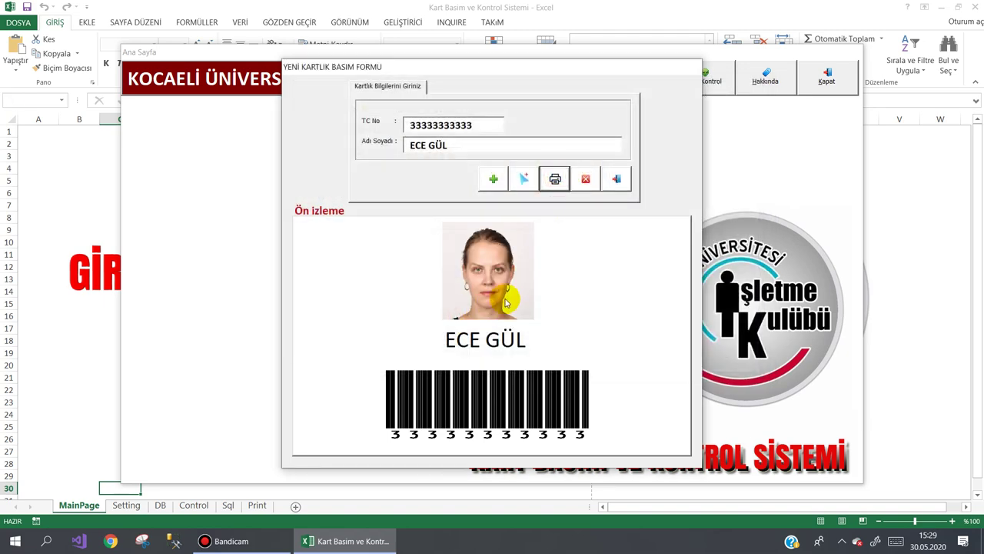
pyautogui.click(492, 281)
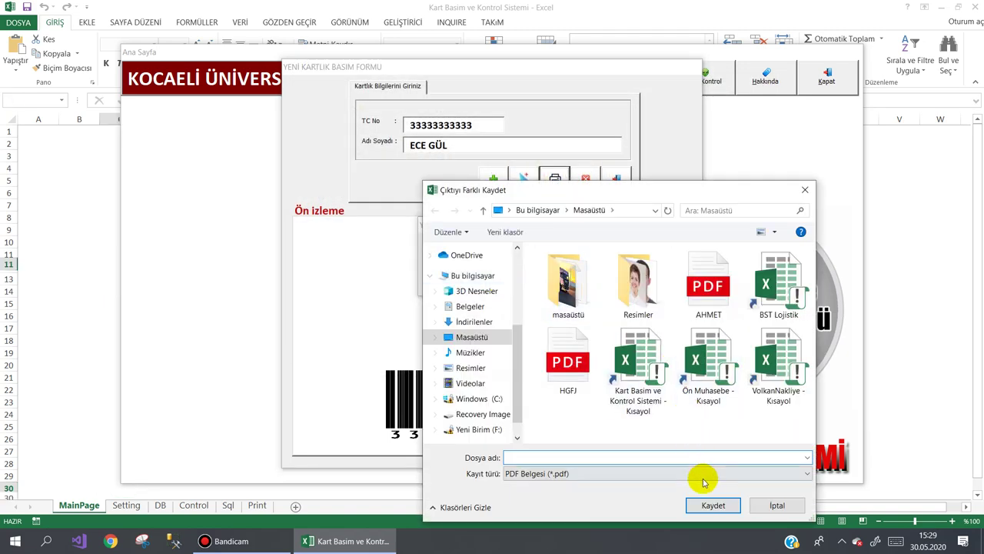
pyautogui.write('SDFG')
pyautogui.click(709, 500)
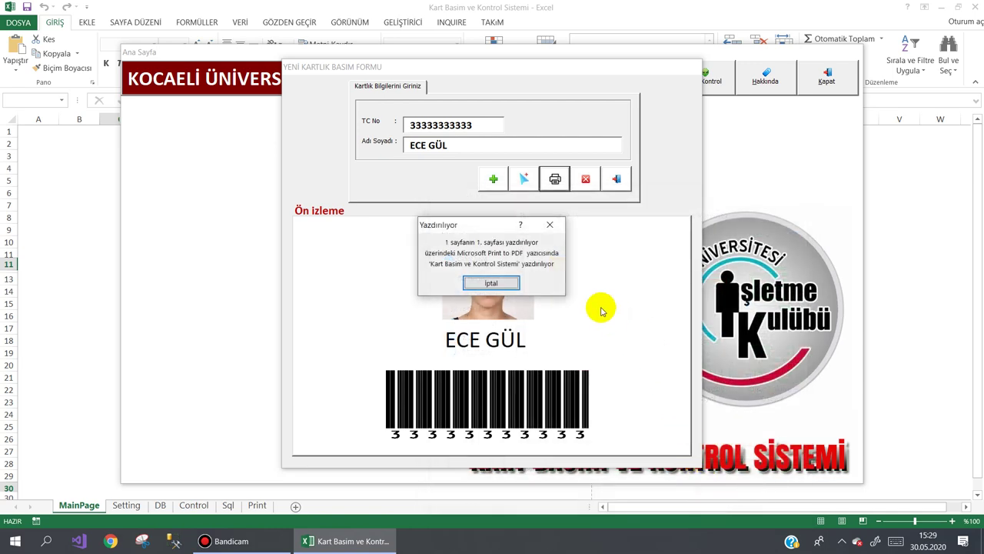
pyautogui.press('Return')
pyautogui.click(638, 290)
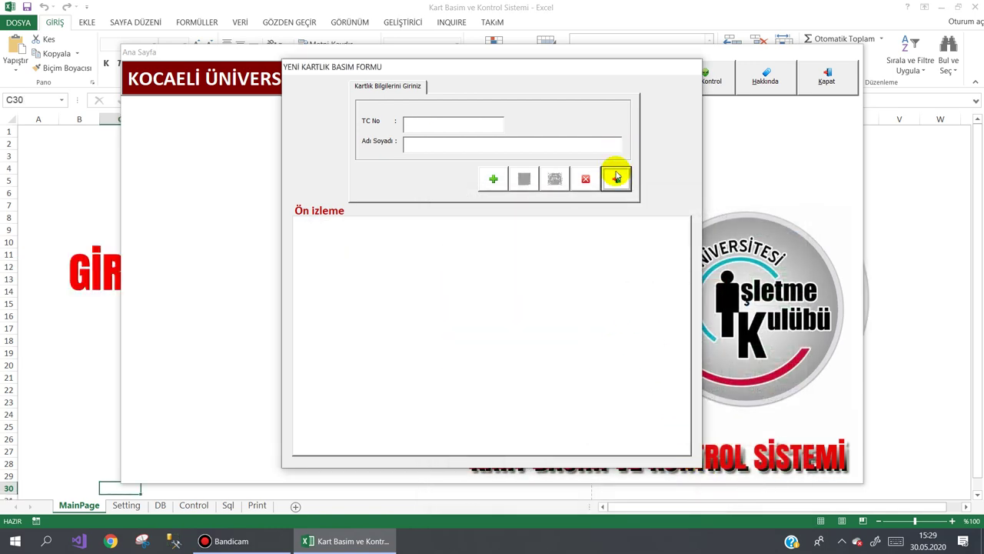
pyautogui.click(617, 178)
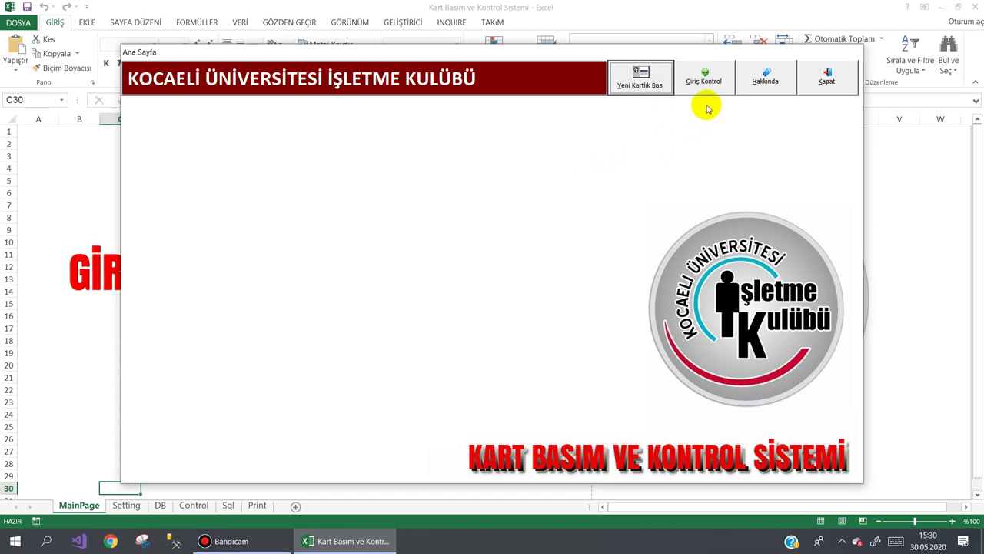
# - Open Giriş Kontrol and log the first card's barcode entry, then select the new row
pyautogui.click(705, 80)
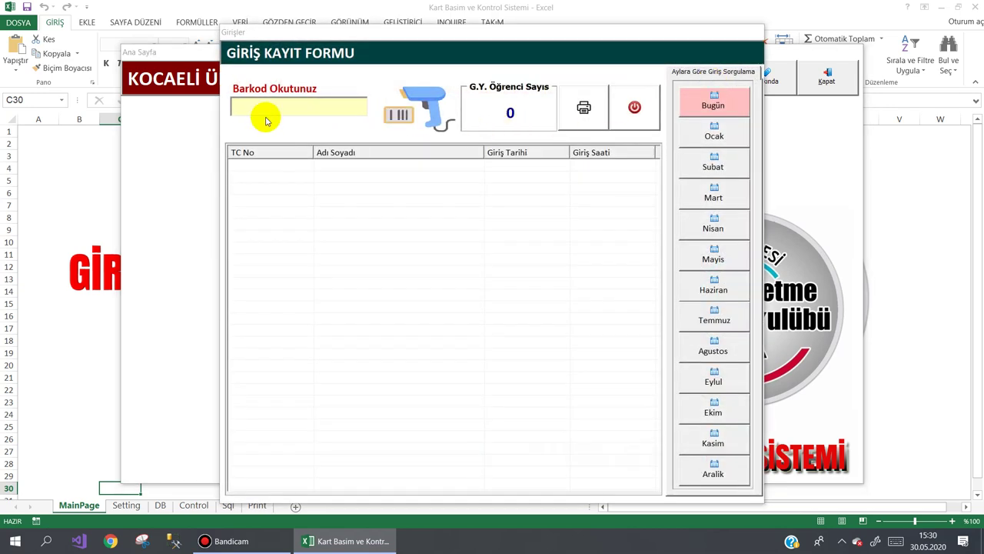
pyautogui.click(261, 106)
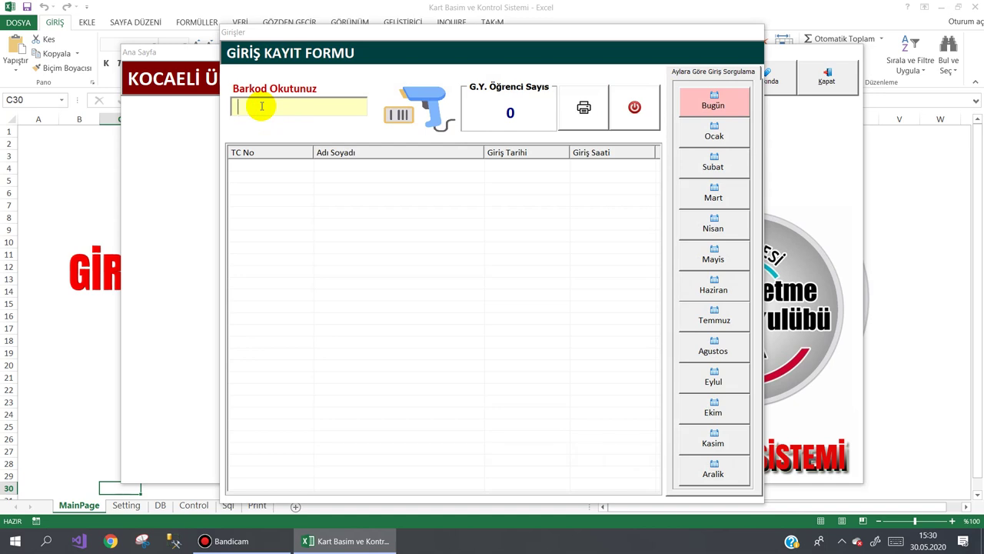
pyautogui.write('11111111111')
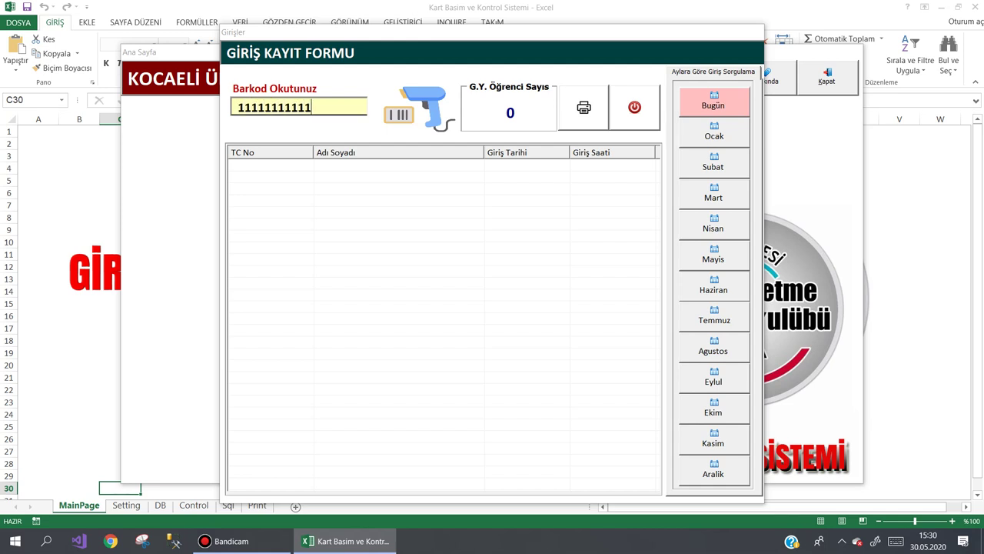
pyautogui.press('Return')
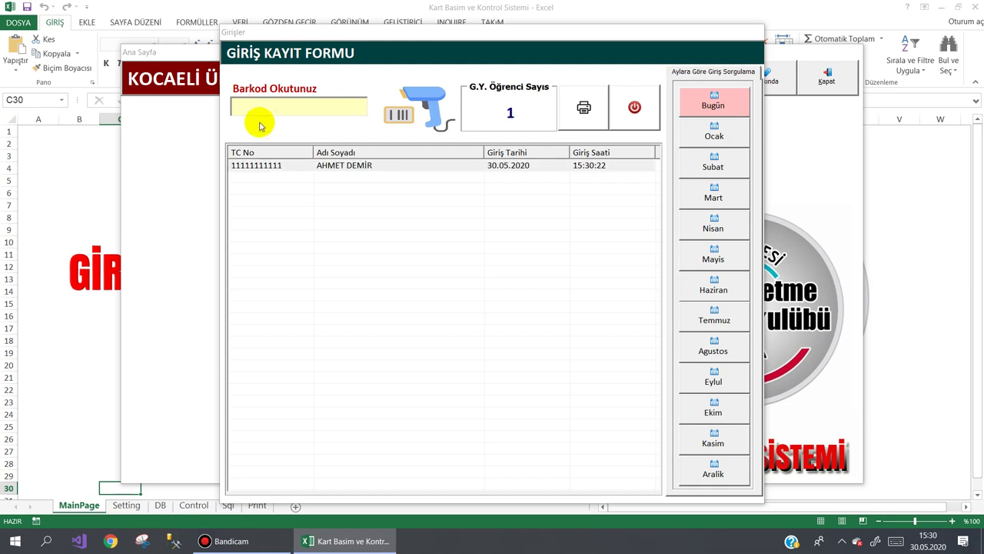
pyautogui.click(258, 166)
pyautogui.click(488, 165)
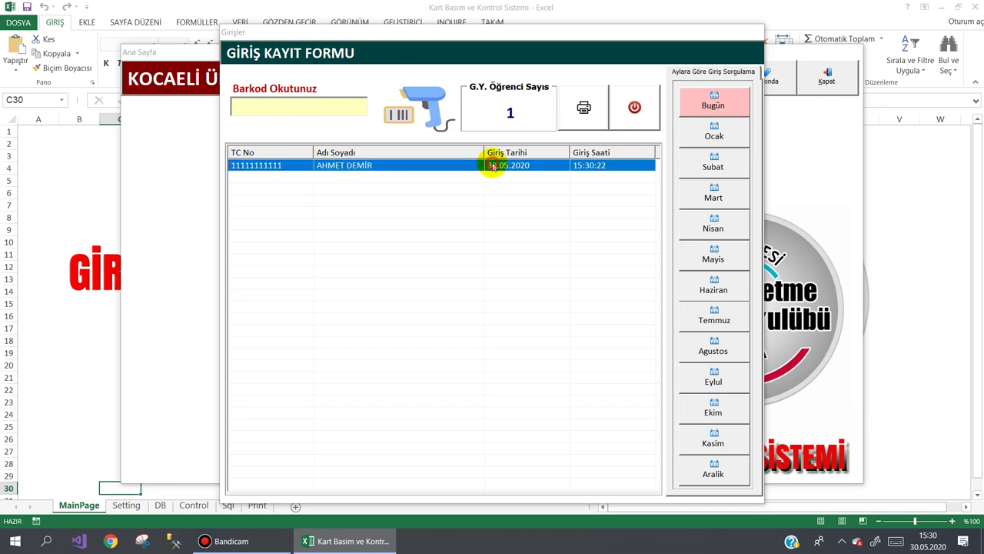
pyautogui.click(508, 167)
pyautogui.click(586, 168)
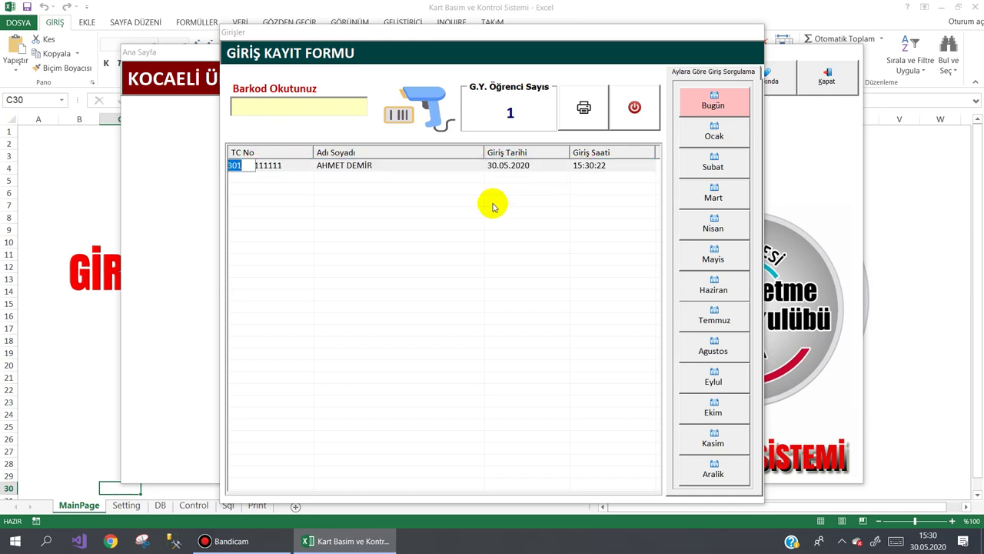
# - Log entries for the second and third cards, bringing today's count to 3
pyautogui.click(346, 110)
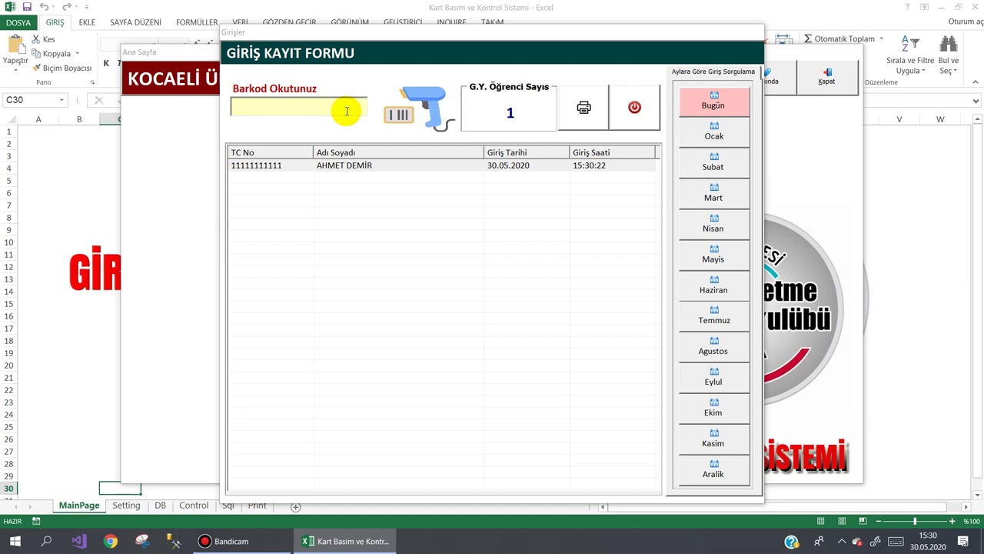
pyautogui.write('22222222222')
pyautogui.press('Return')
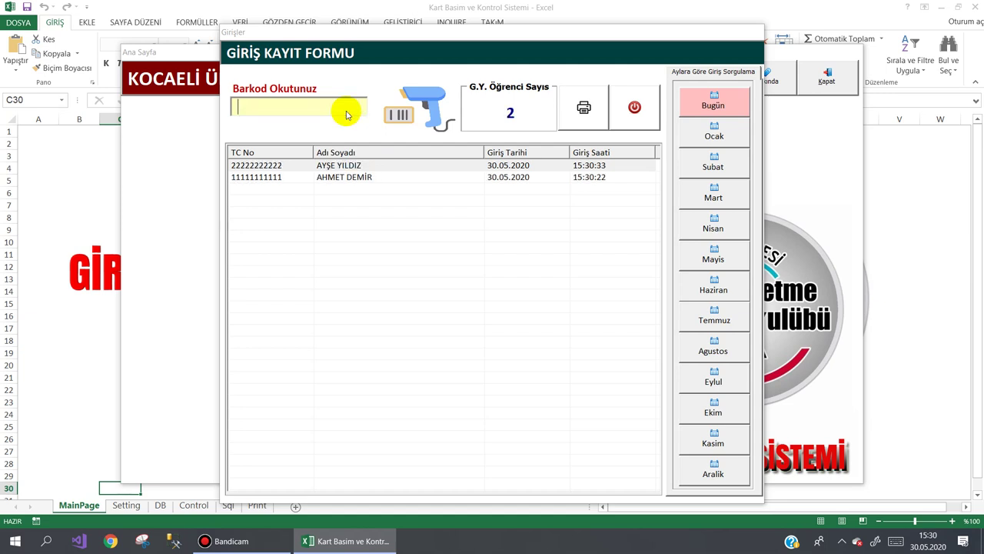
pyautogui.write('33333333333')
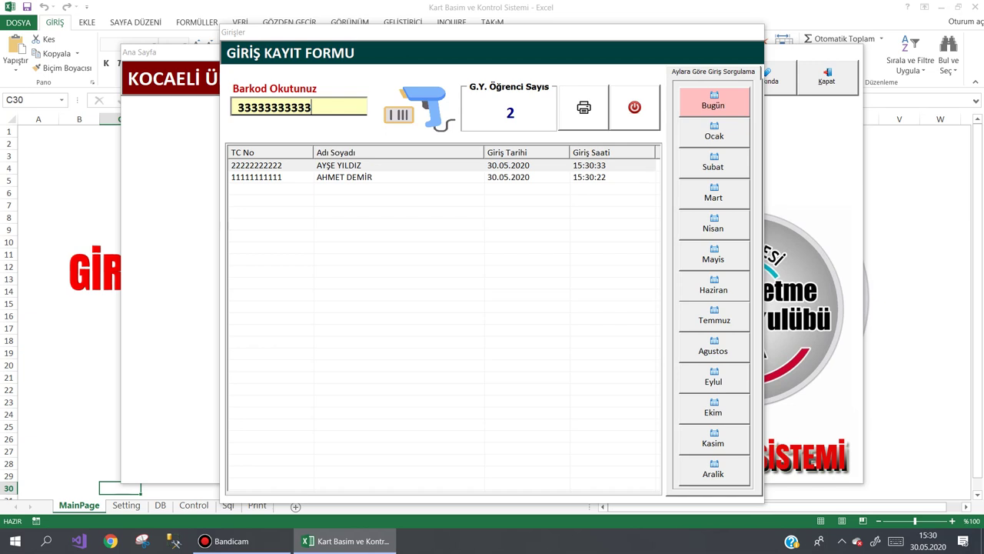
pyautogui.press('Return')
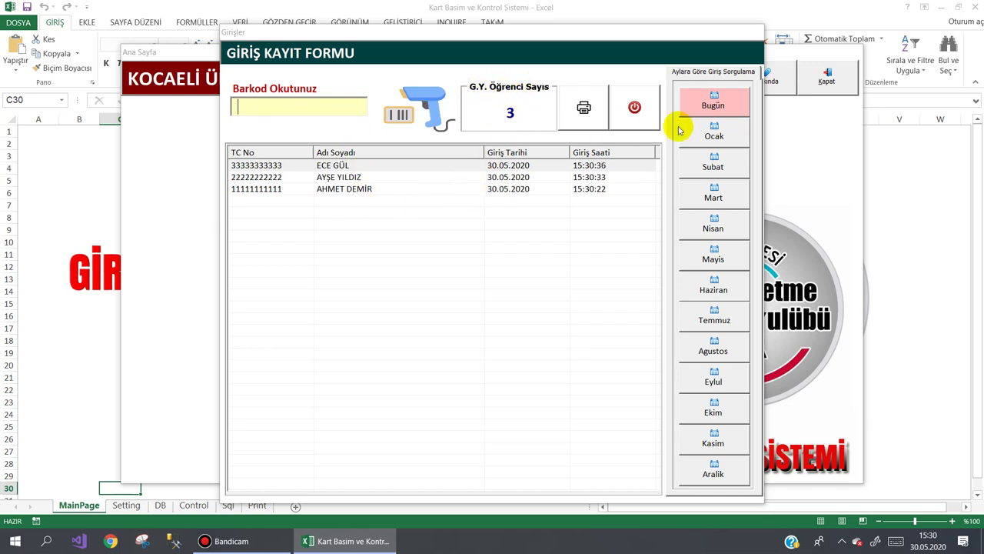
pyautogui.click(701, 105)
pyautogui.click(704, 137)
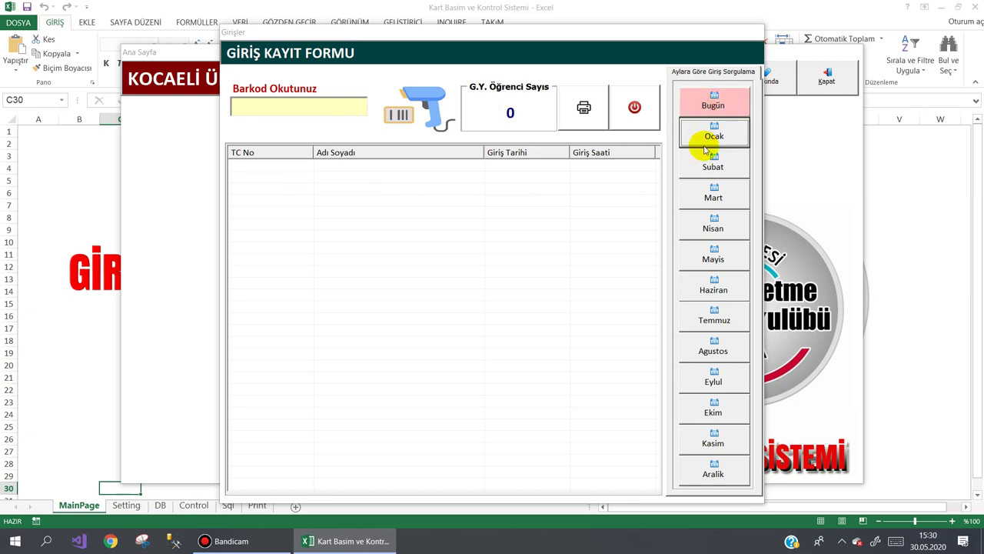
pyautogui.click(711, 163)
pyautogui.click(713, 201)
pyautogui.click(714, 250)
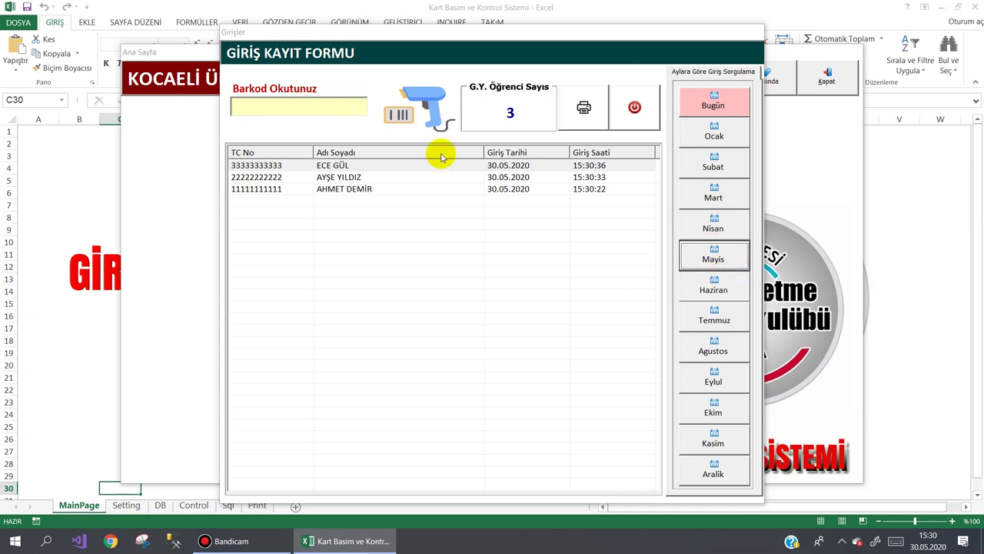
pyautogui.click(705, 106)
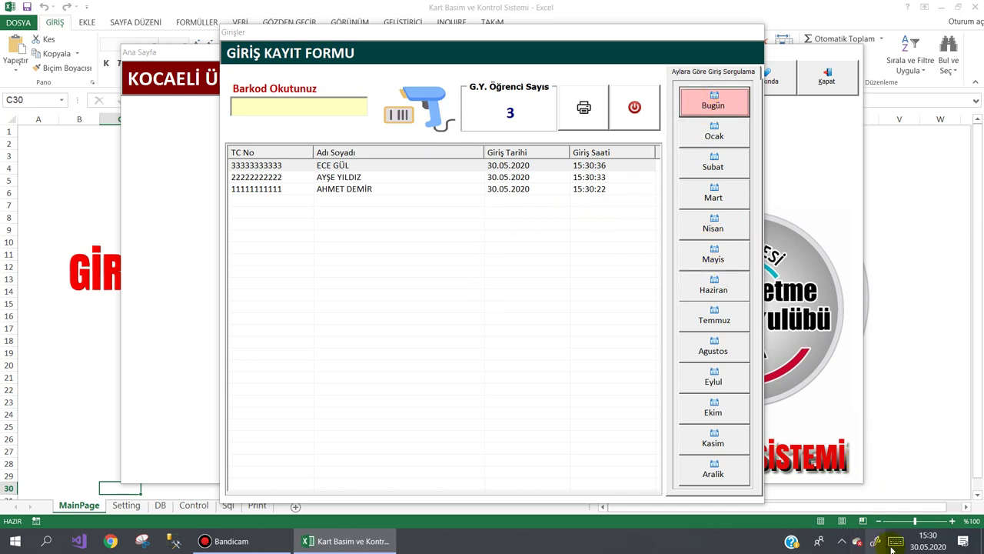
# - Reach the Date and Time dialog through Region and the additional regional settings
pyautogui.rightClick(914, 541)
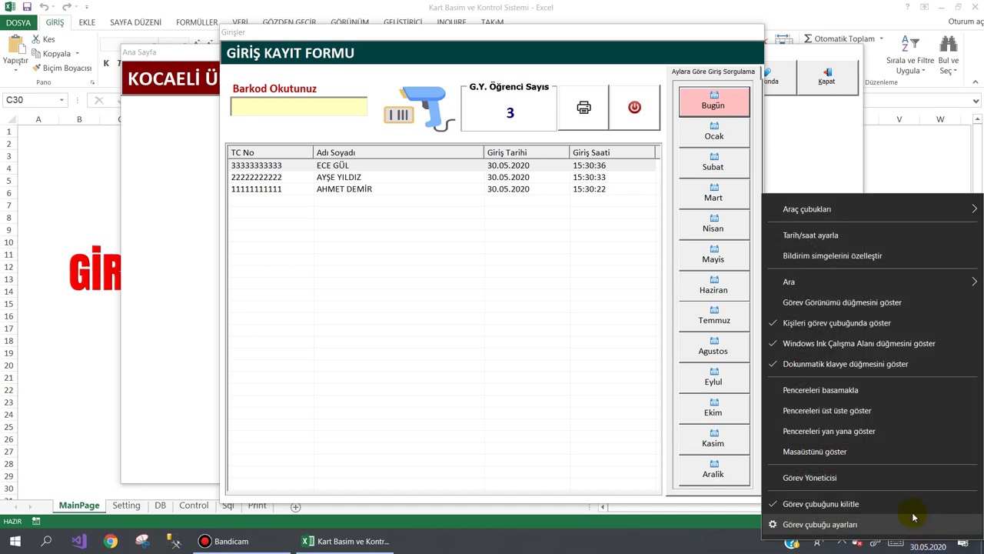
pyautogui.click(830, 235)
pyautogui.scroll(-3, 653, 323)
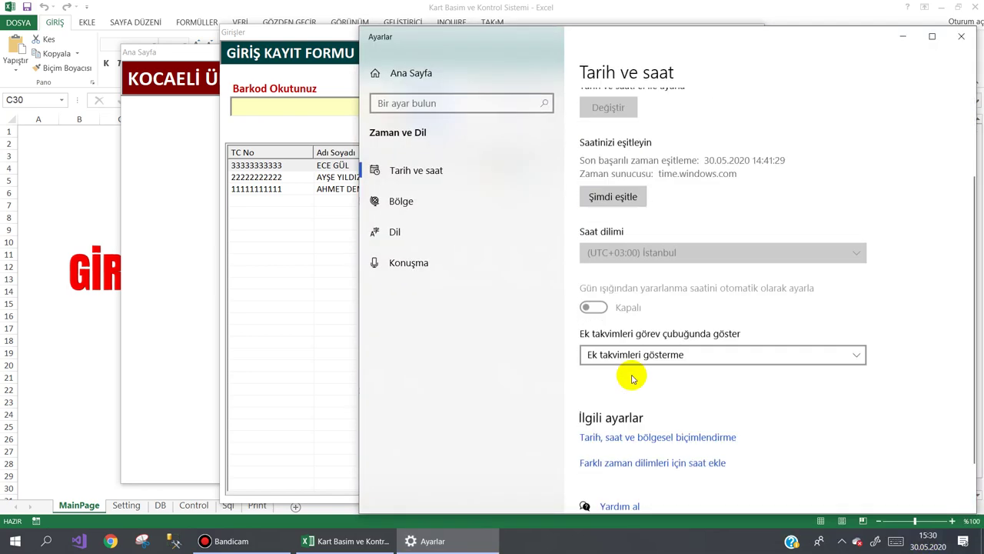
pyautogui.click(613, 461)
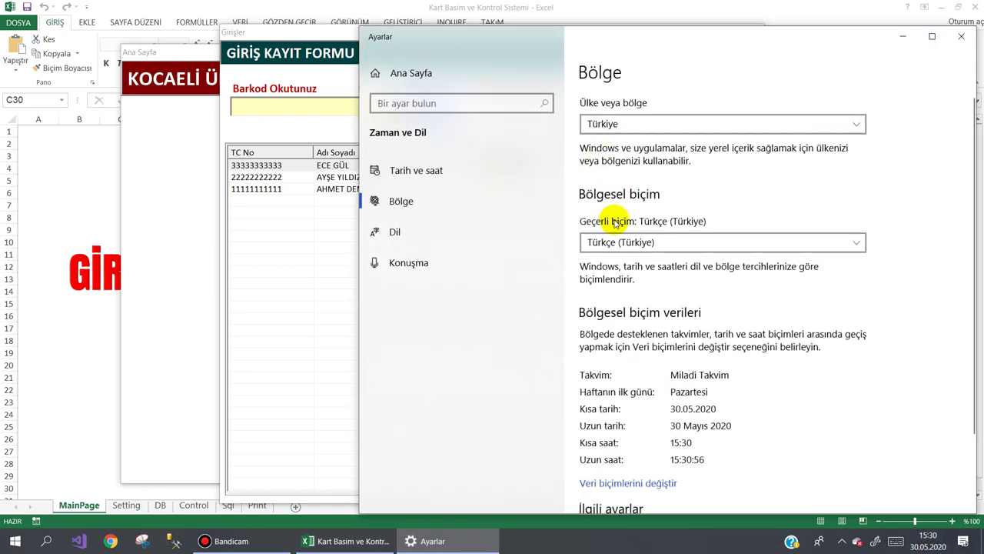
pyautogui.scroll(-2, 592, 346)
pyautogui.click(590, 454)
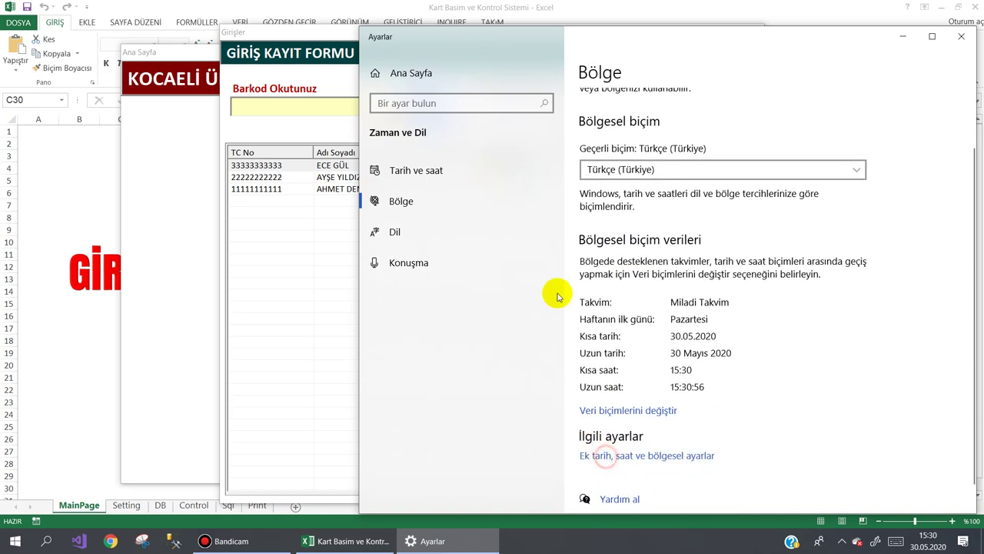
pyautogui.click(360, 145)
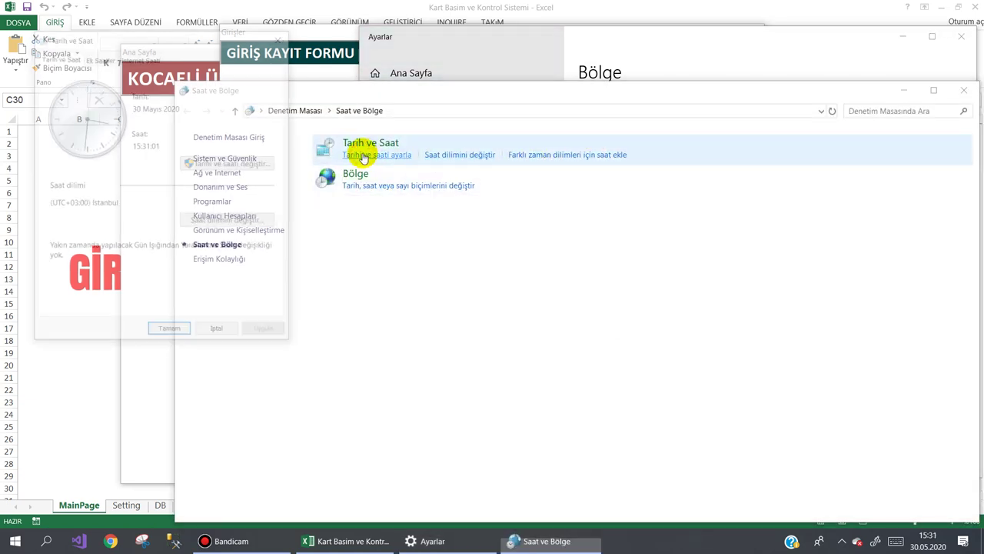
# - Change the system date to 10 June 2020 and close the settings windows
pyautogui.click(232, 163)
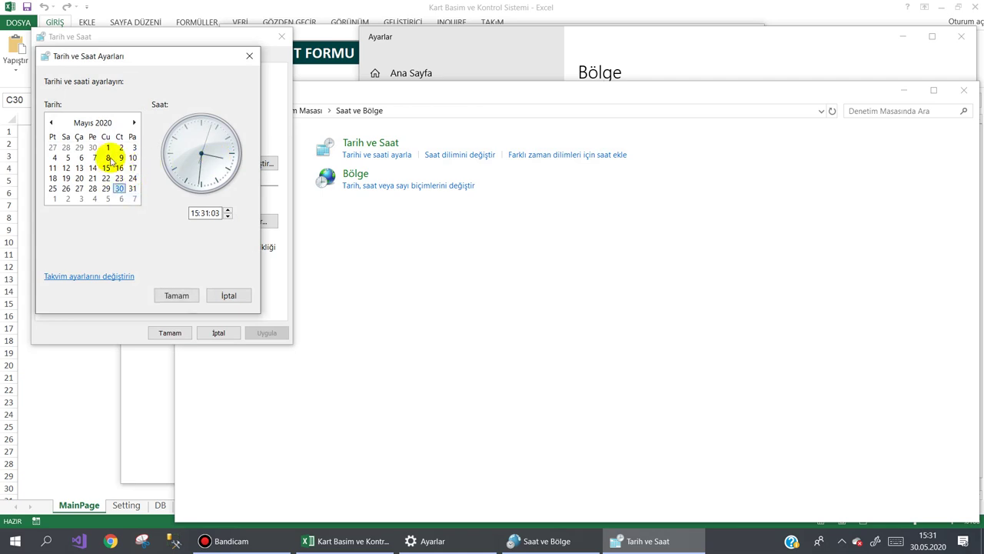
pyautogui.click(134, 122)
pyautogui.click(84, 163)
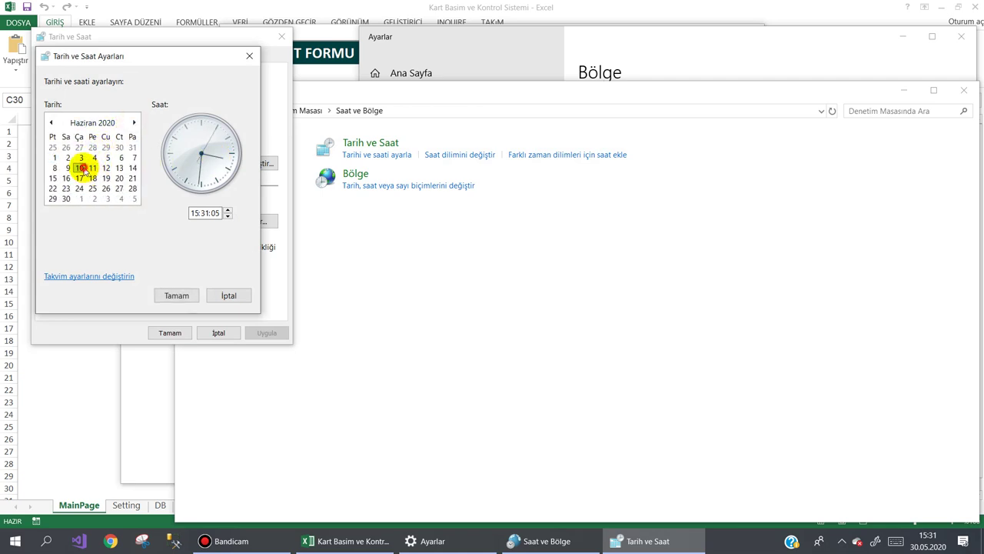
pyautogui.click(165, 291)
pyautogui.click(171, 332)
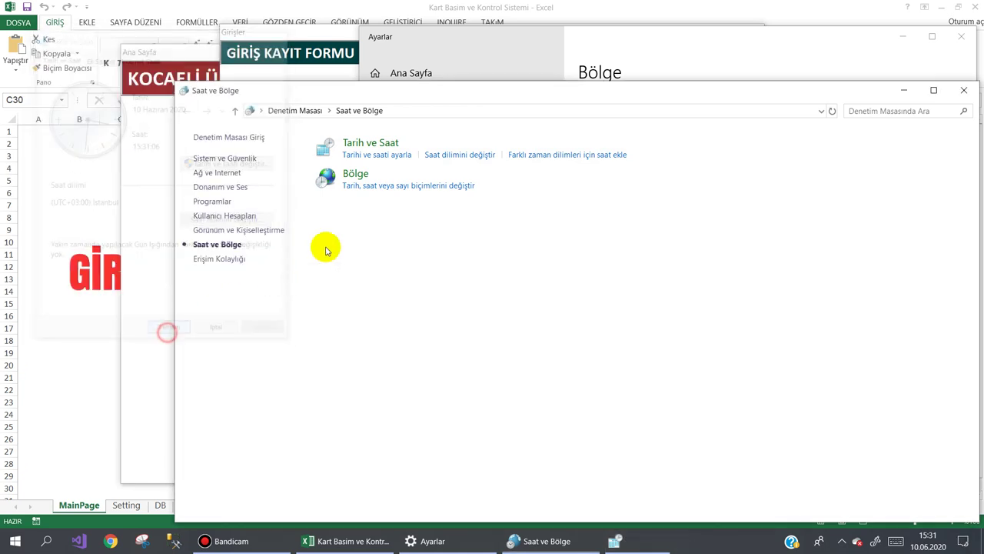
pyautogui.click(964, 90)
# - Close Settings and reopen the Giriş Kayıt Formu with the barcode field ready
pyautogui.click(961, 36)
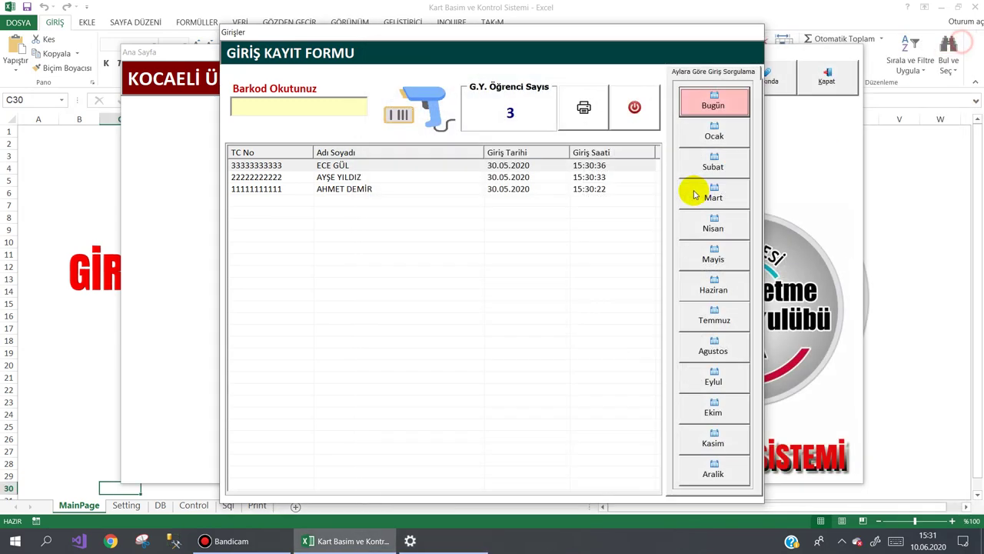
pyautogui.click(634, 107)
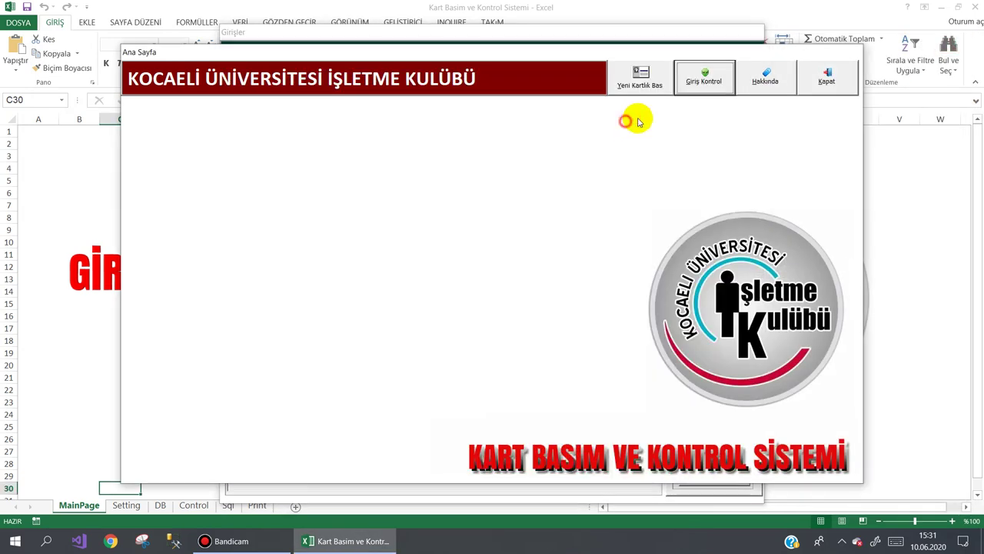
pyautogui.click(699, 80)
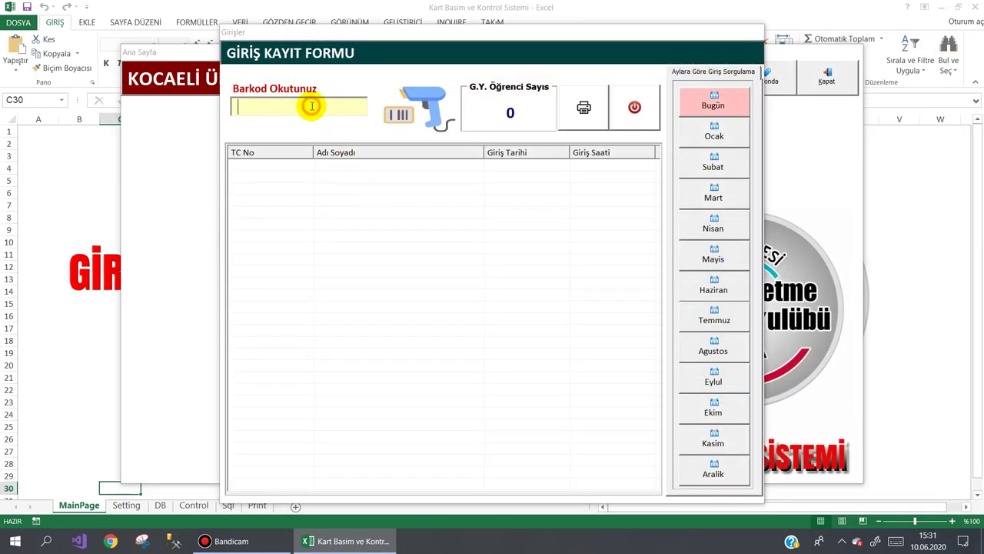
pyautogui.click(310, 102)
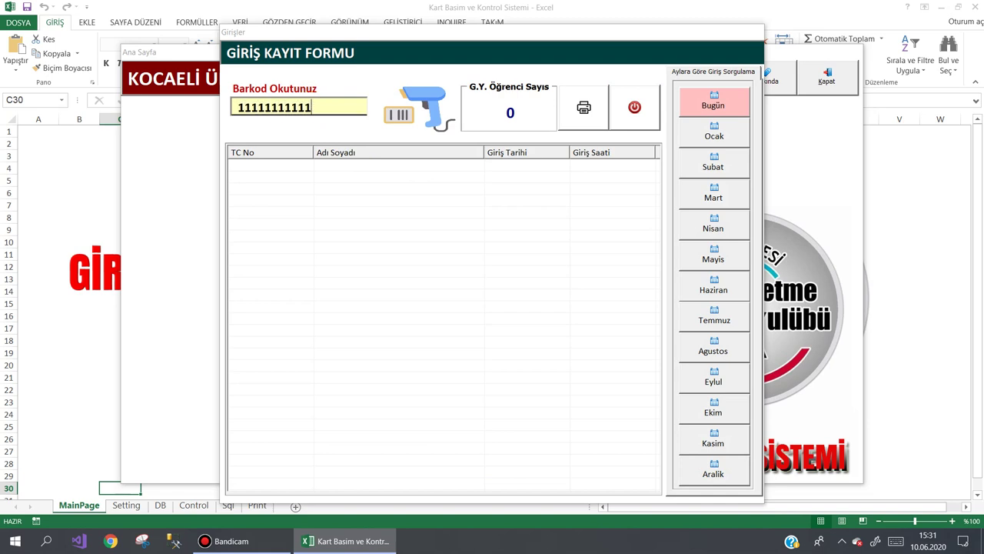
# - Log three card scans dated 10.06.2020, bringing today's student count to 3
pyautogui.press('Return')
pyautogui.write('2')
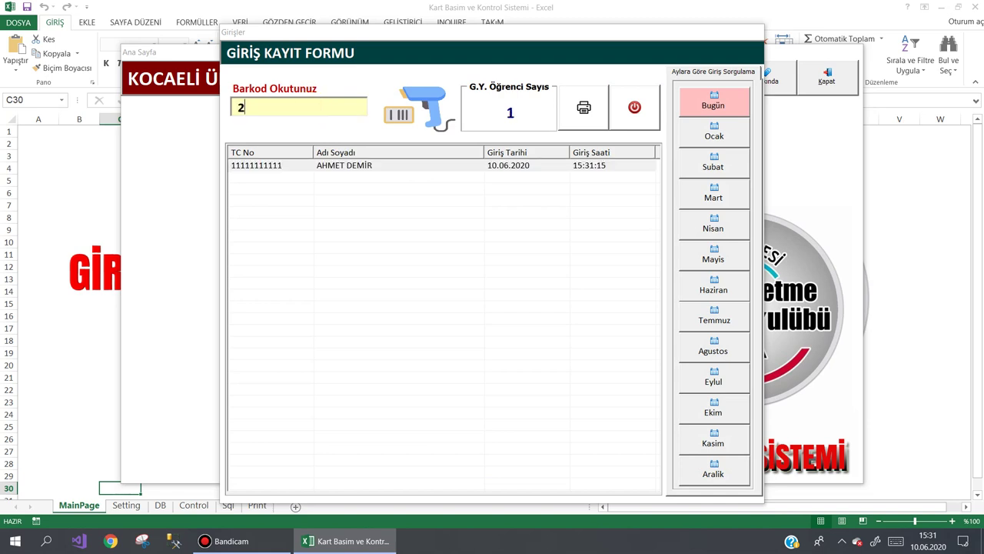
pyautogui.write('2222222222')
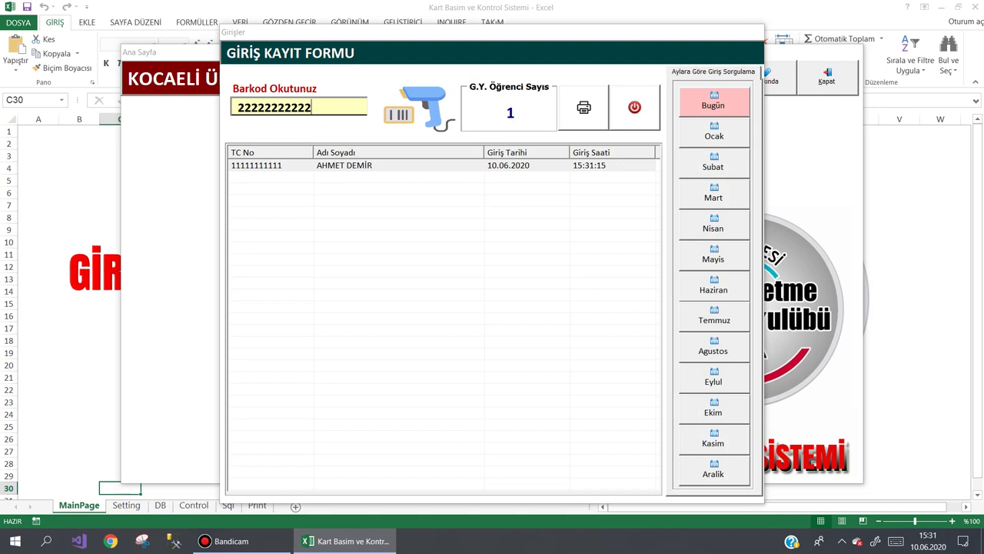
pyautogui.press('Return')
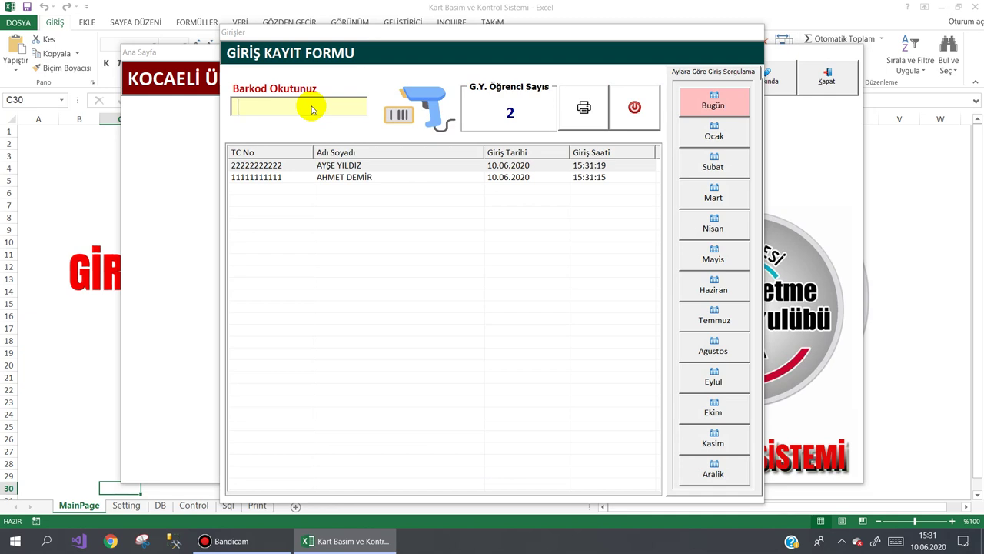
pyautogui.write('33333333333')
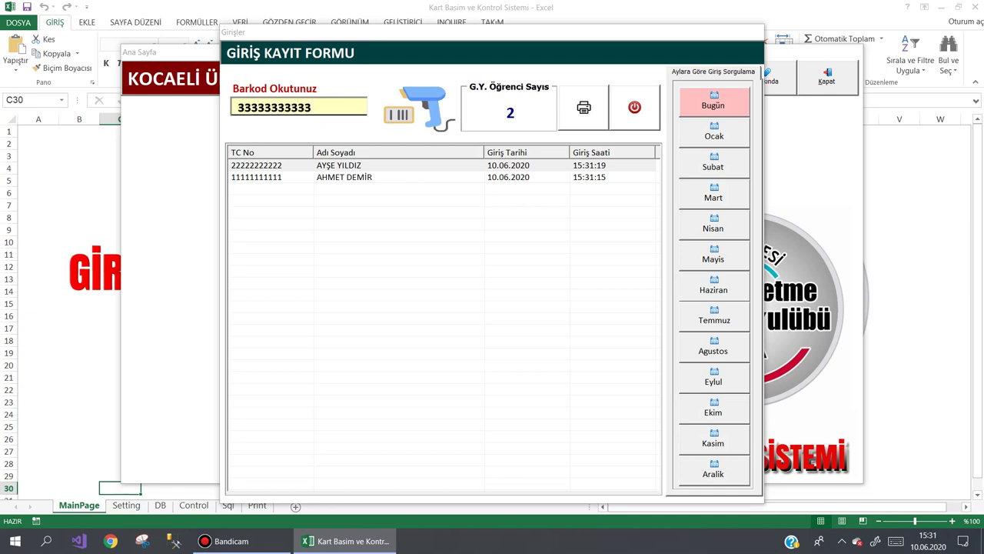
pyautogui.press('Return')
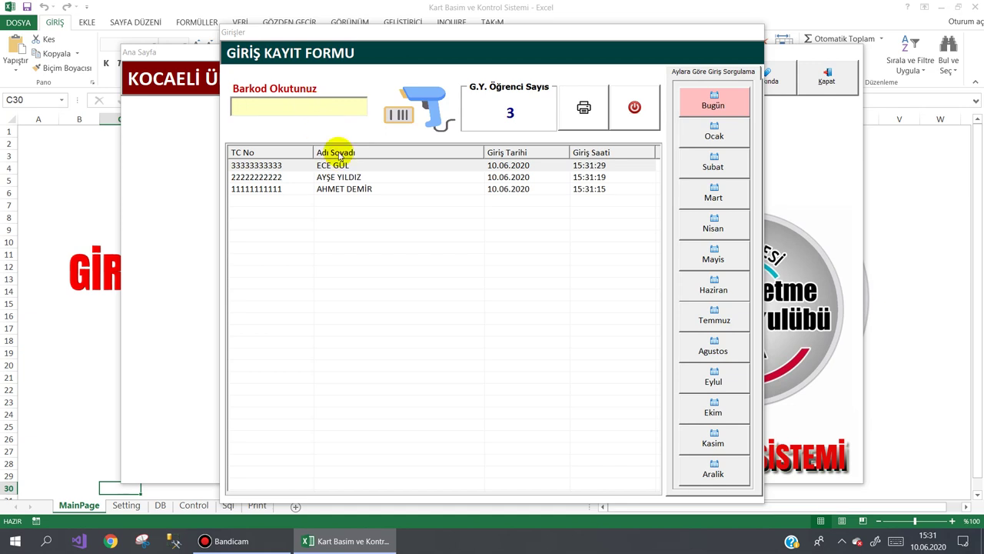
# - Compare the Mayis and Haziran entry lists, then close the form and open a blank new card form
pyautogui.click(721, 255)
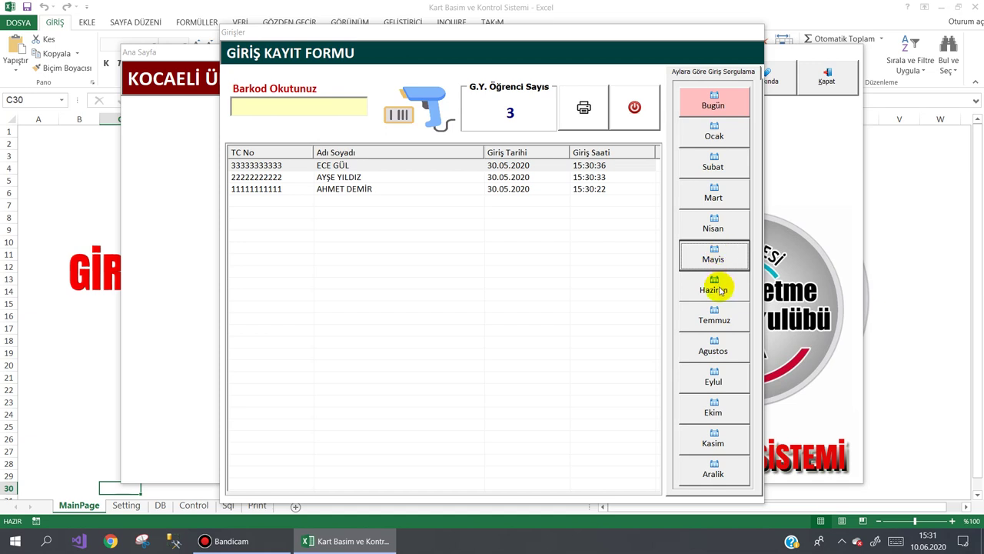
pyautogui.click(721, 291)
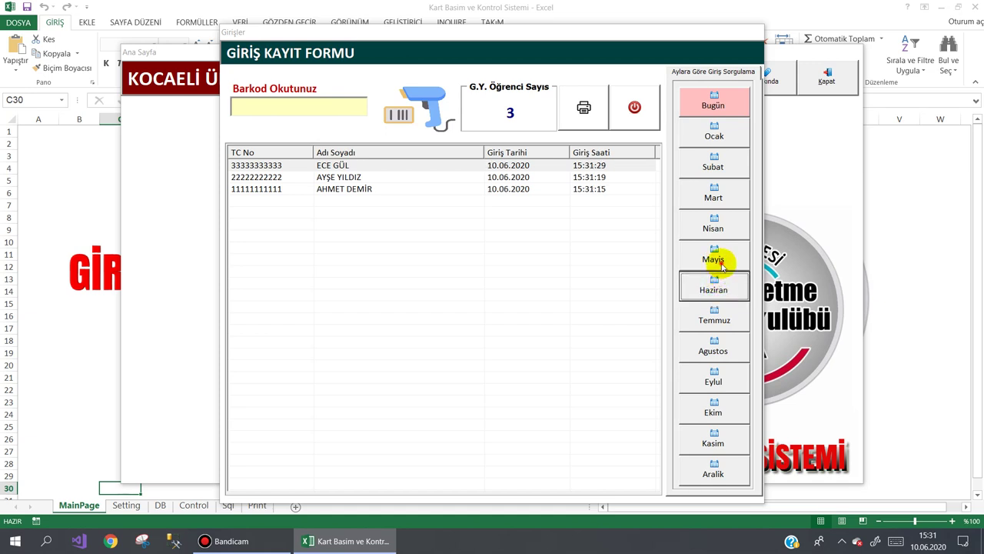
pyautogui.click(715, 260)
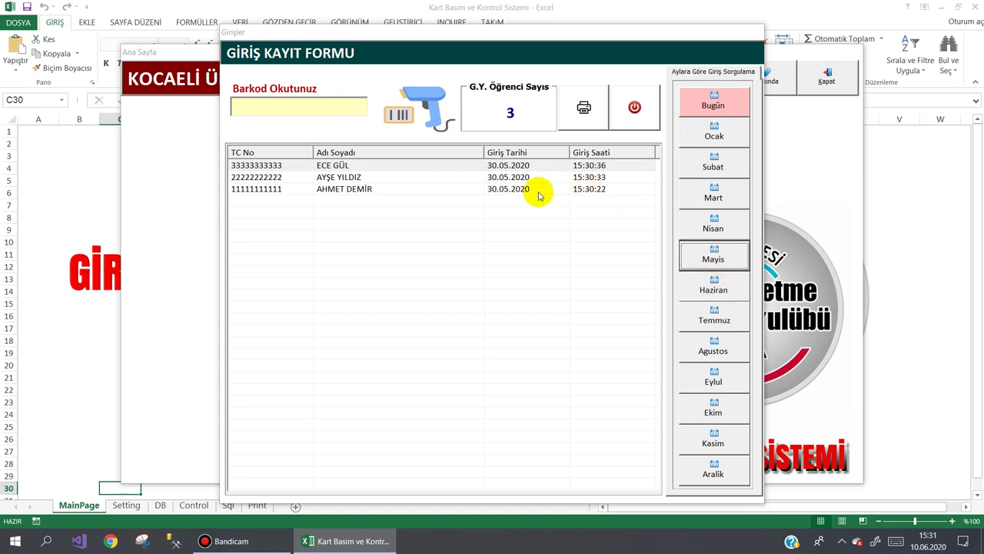
pyautogui.click(634, 108)
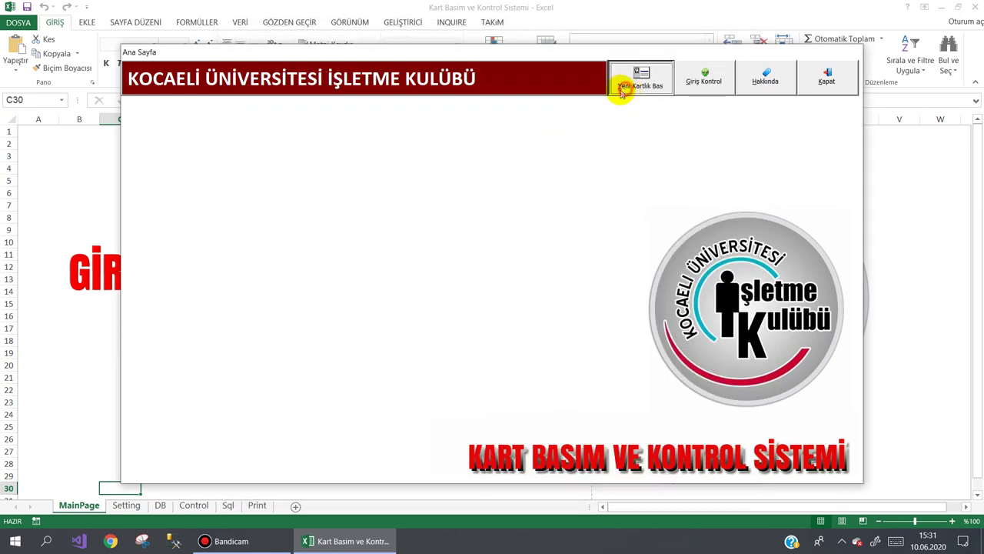
pyautogui.click(622, 88)
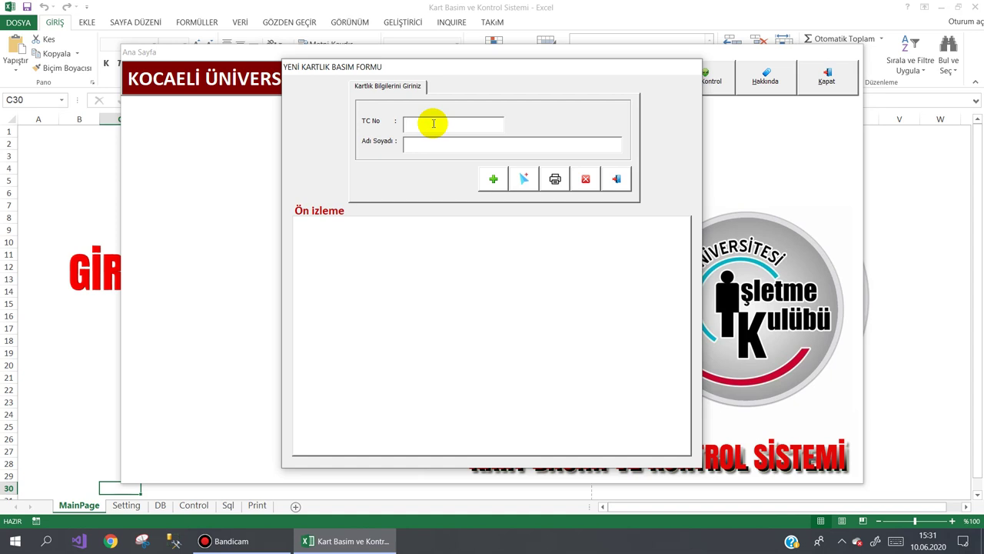
# - Enter the holder's TC ID number and name in Yeni Kartlık Basım Formu, fixing typos
pyautogui.press('BackSpace')
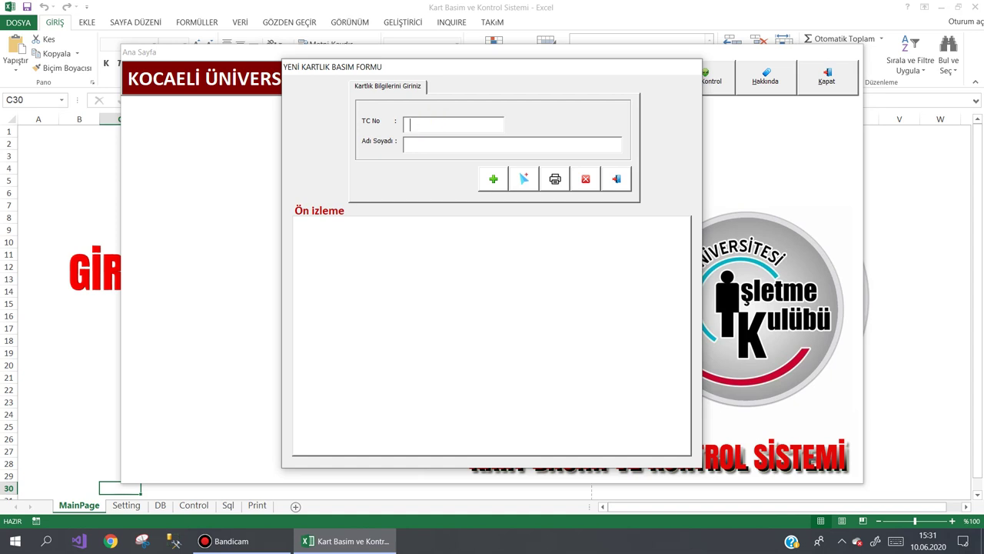
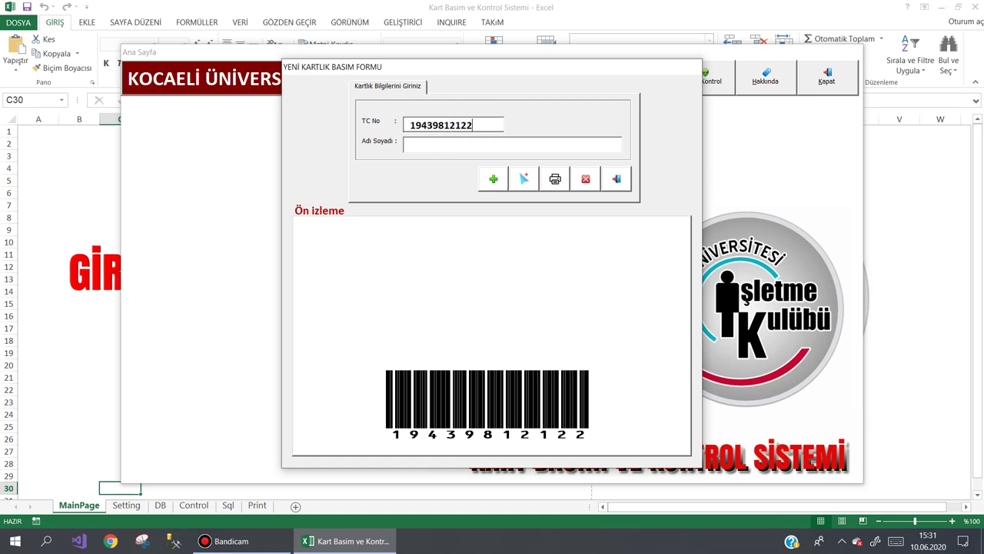
pyautogui.press('BackSpace')
pyautogui.press('BackSpace')
pyautogui.press('BackSpace')
pyautogui.press('BackSpace')
pyautogui.press('BackSpace')
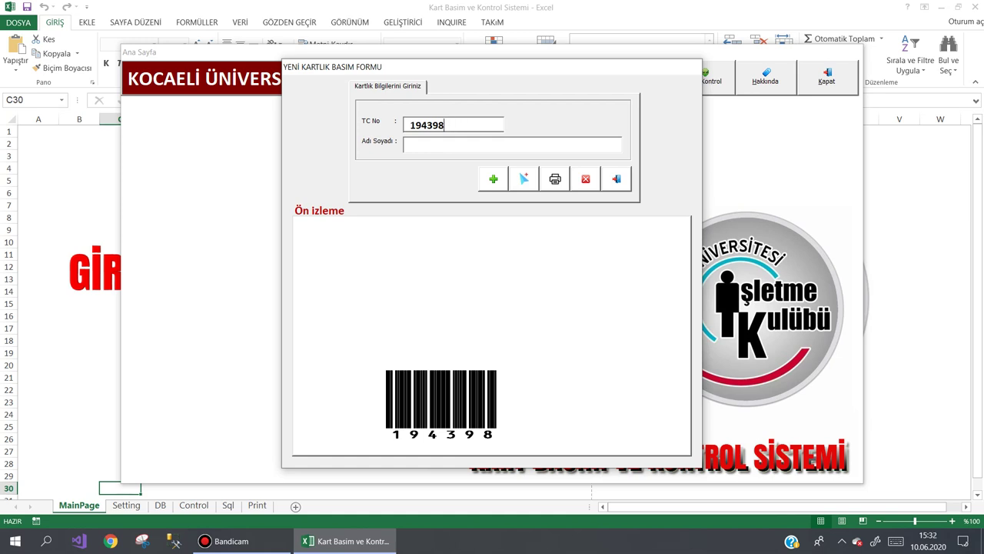
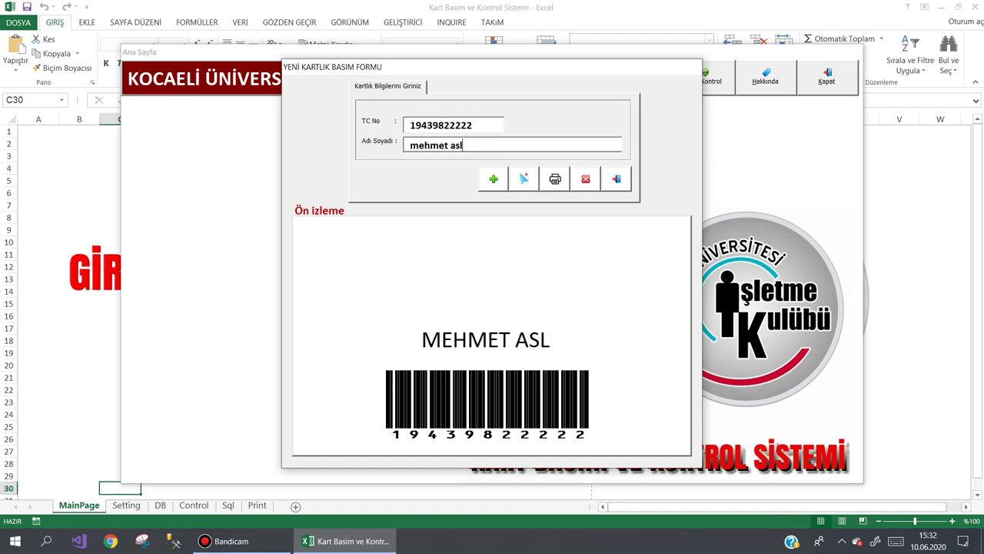
# - Add the student's photo to the new ID card and confirm printing it
pyautogui.click(523, 178)
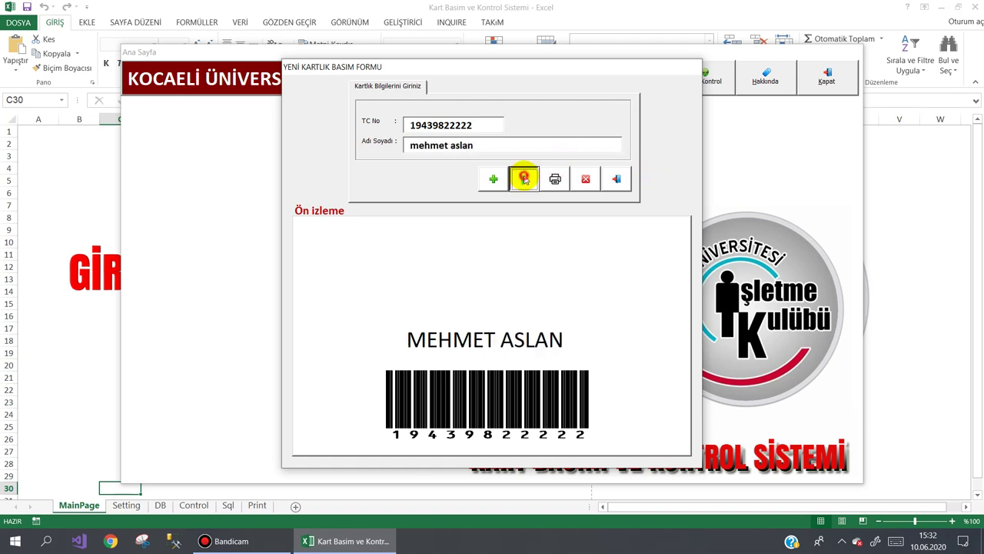
pyautogui.doubleClick(504, 173)
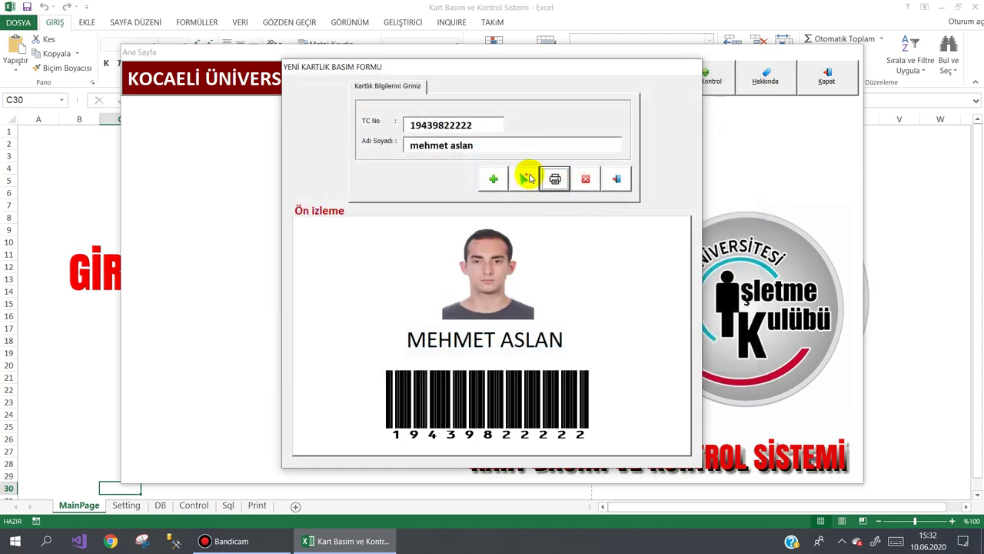
pyautogui.click(556, 181)
pyautogui.click(486, 313)
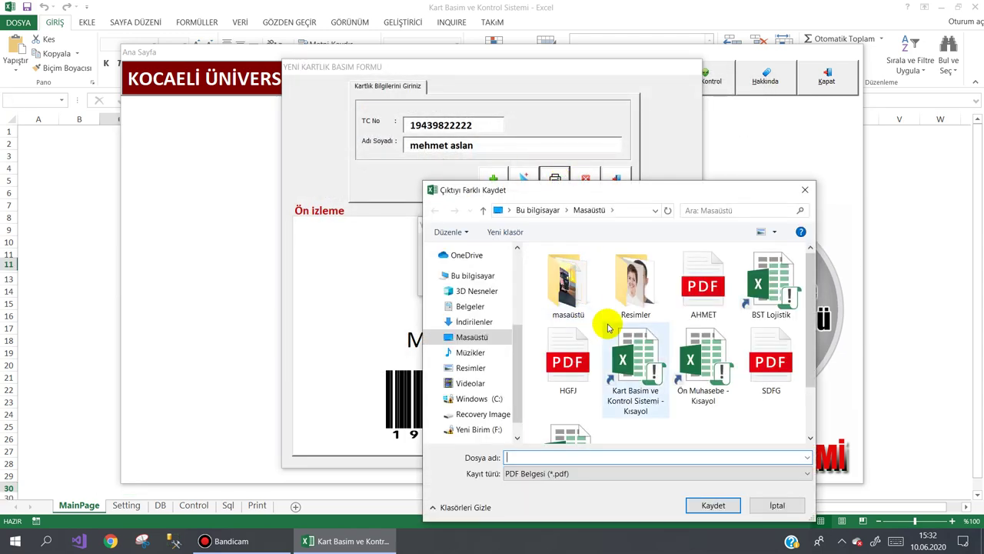
# - Save the printed card as PDF 'sdfas', then close the card form
pyautogui.write('sdfas')
pyautogui.click(708, 510)
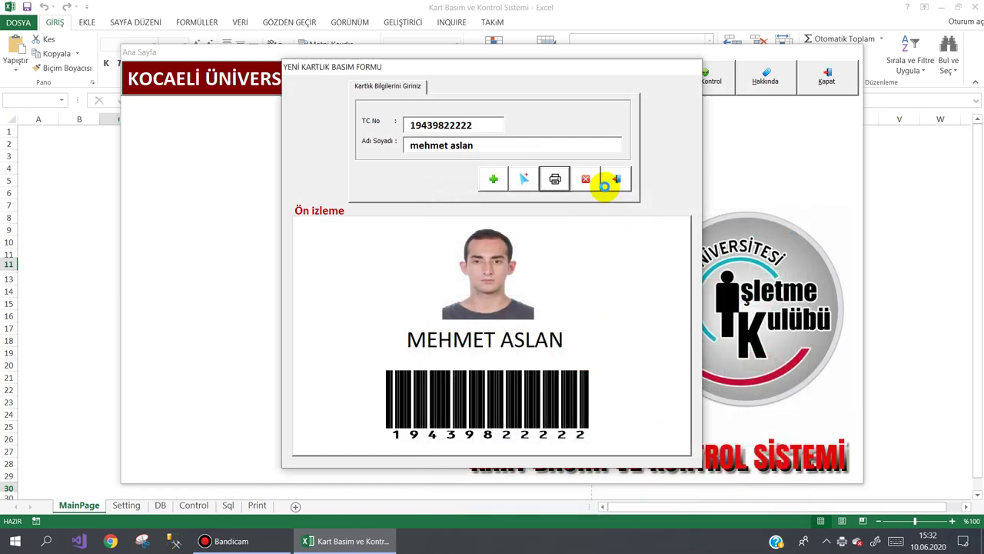
pyautogui.click(639, 293)
pyautogui.click(616, 179)
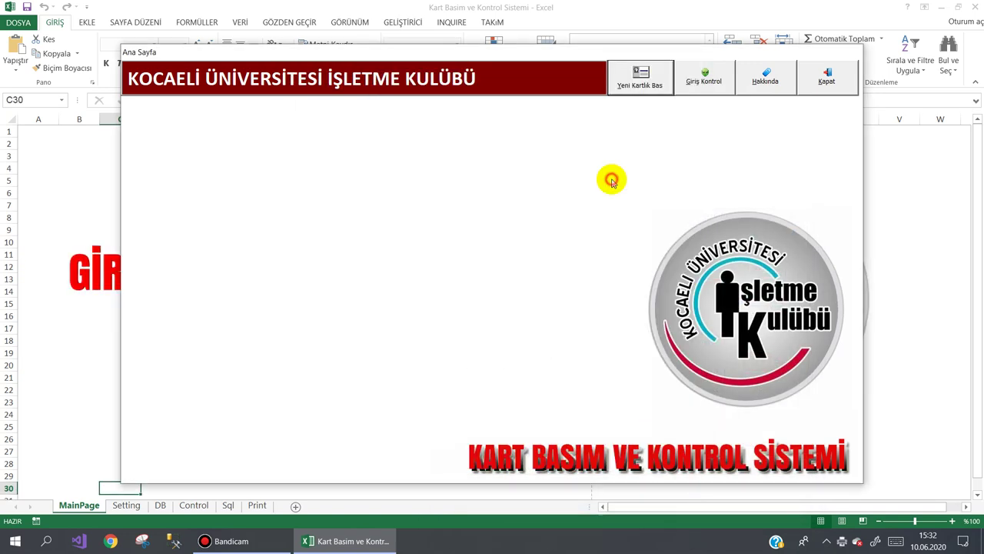
# - In Giriş Kontrol, scan barcode 1 to log the new card's entry
pyautogui.click(709, 85)
pyautogui.click(287, 112)
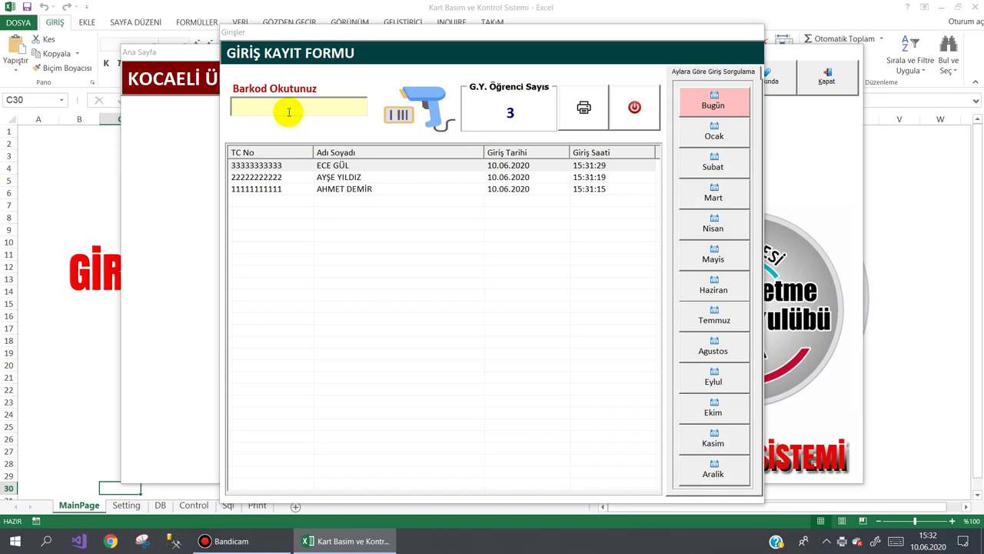
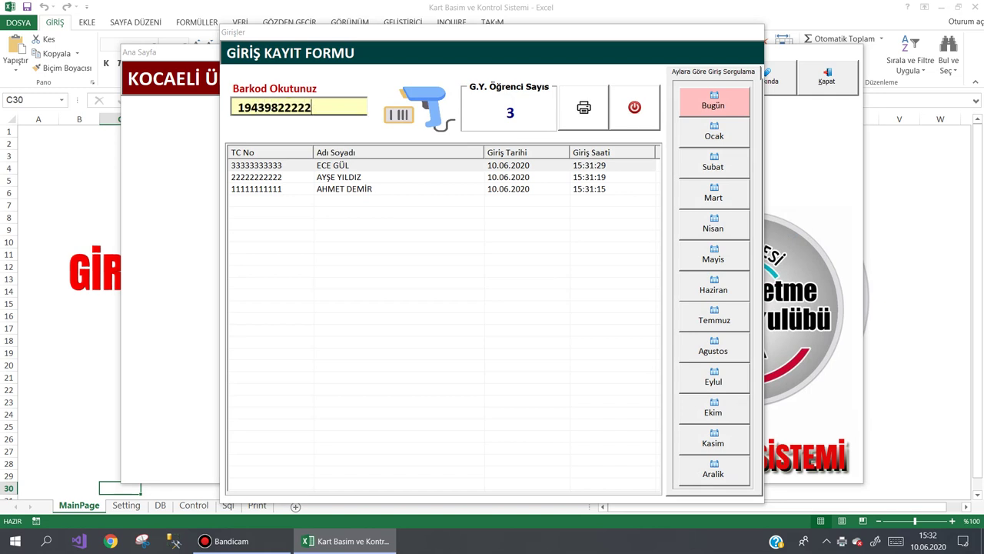
pyautogui.press('Return')
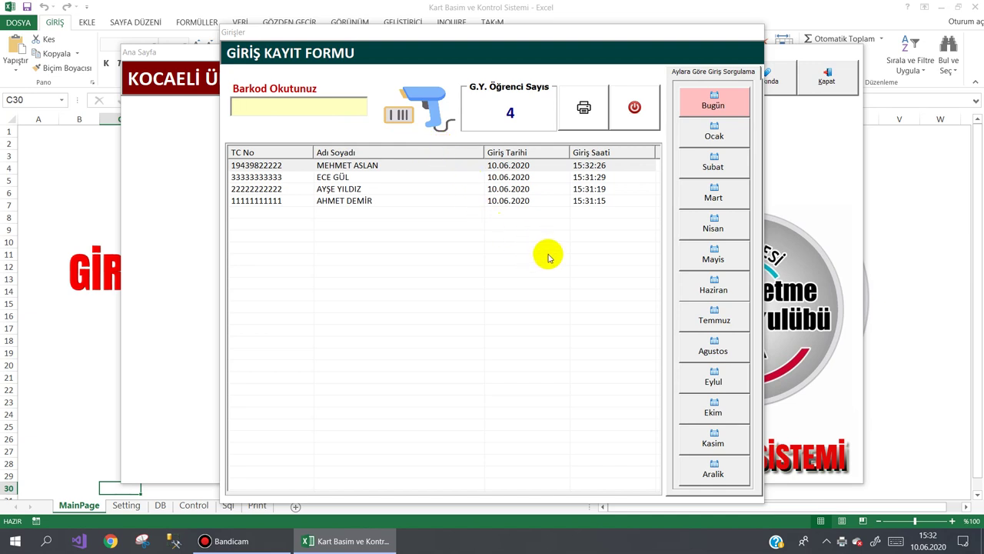
# - Review the Mayis, Haziran and Bugün entry lists, confirming today's count of 4
pyautogui.click(714, 260)
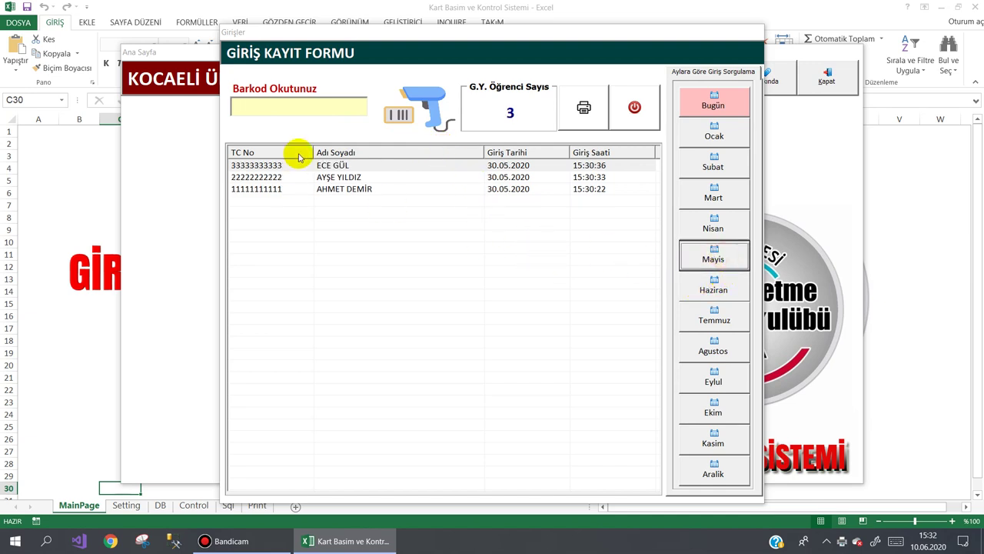
pyautogui.click(704, 291)
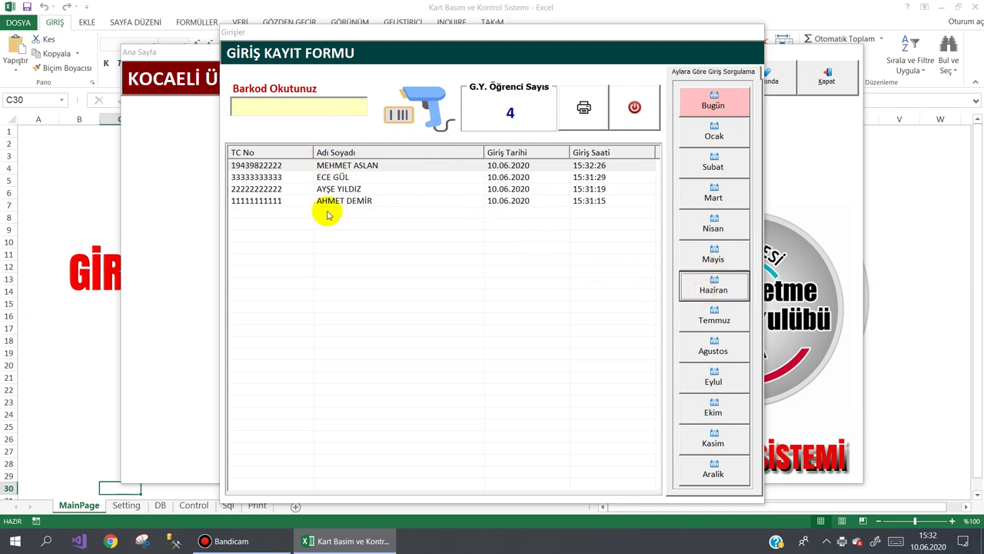
pyautogui.click(714, 102)
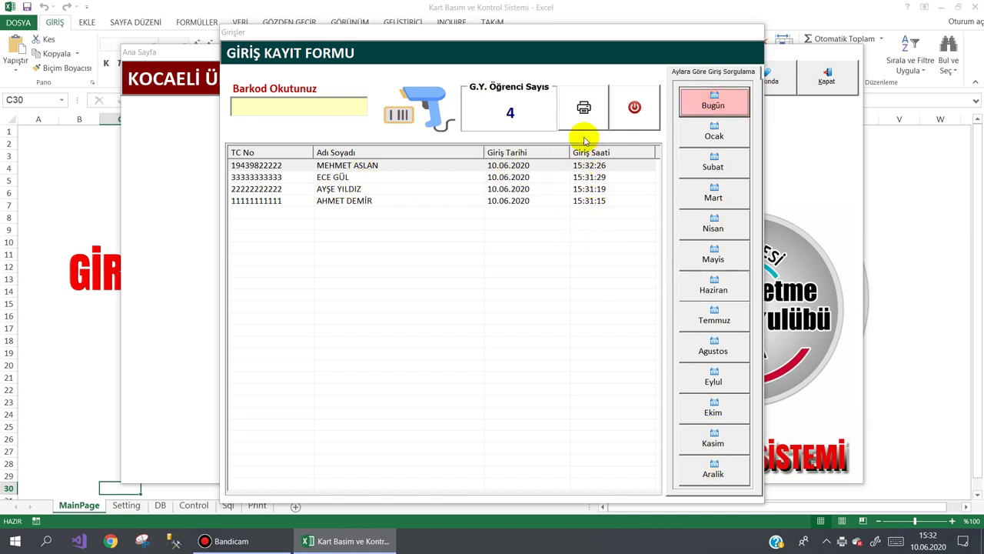
# - Print today's entry report to a PDF named 'rapor'
pyautogui.click(583, 108)
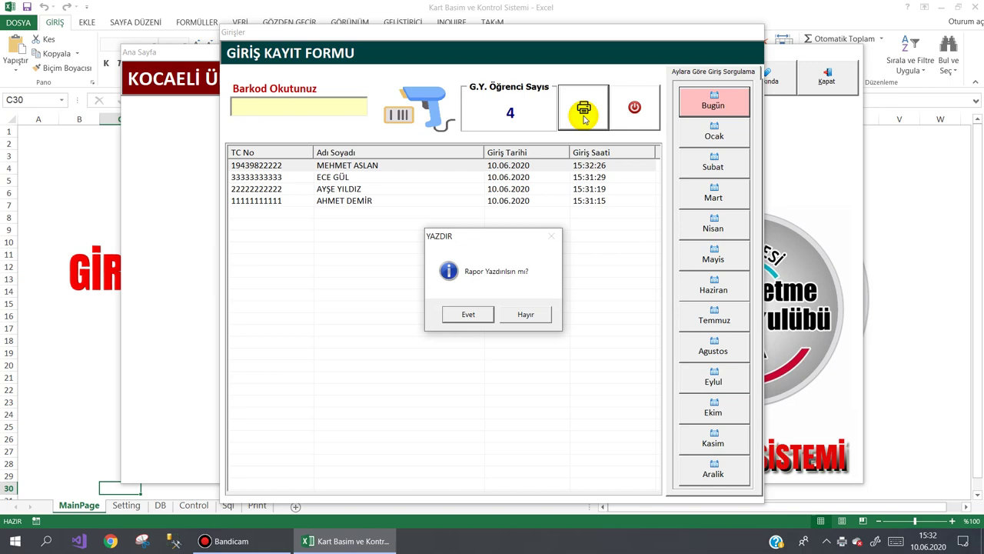
pyautogui.click(470, 314)
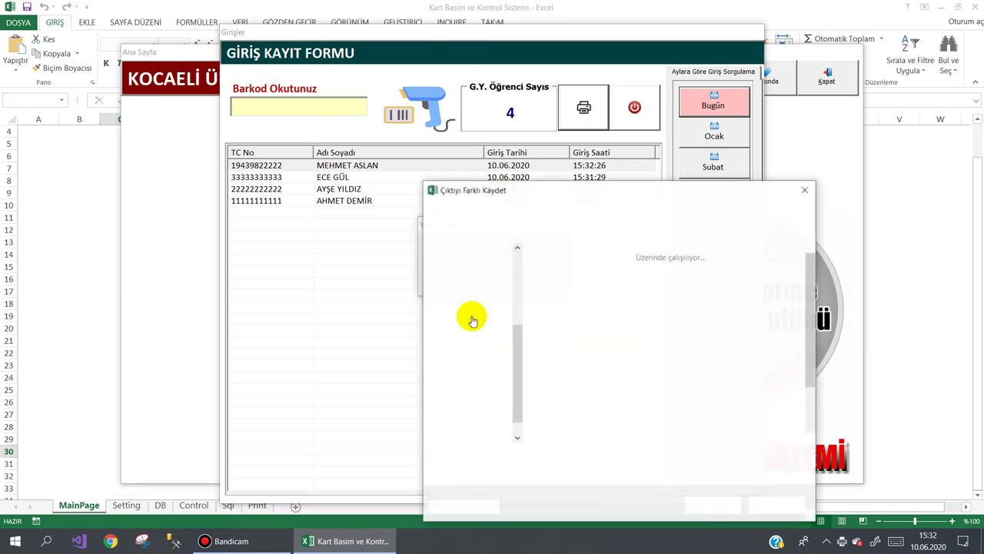
pyautogui.write('rapor')
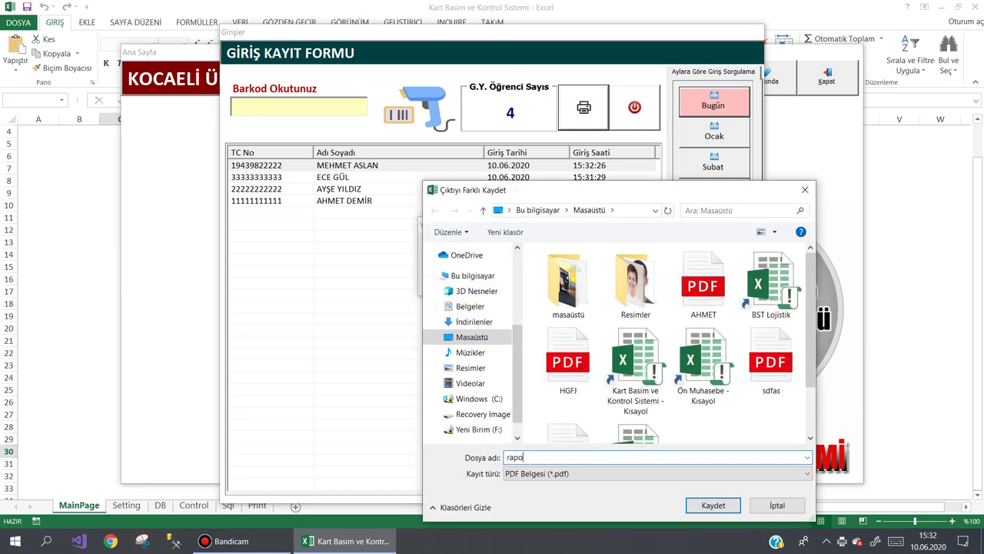
pyautogui.press('Return')
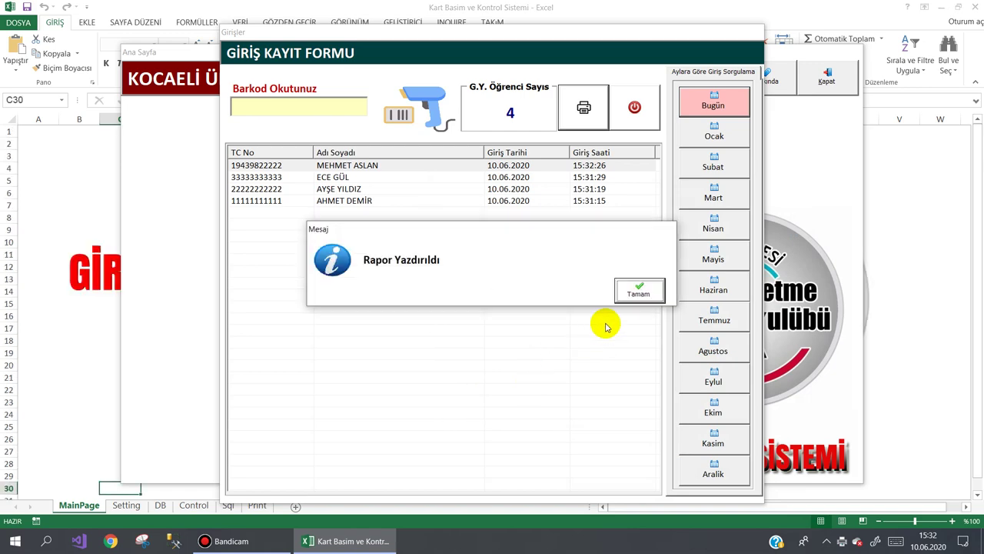
pyautogui.click(637, 289)
# - Open rapor.pdf from the desktop to check the report, then close the viewer
pyautogui.press('super+d')
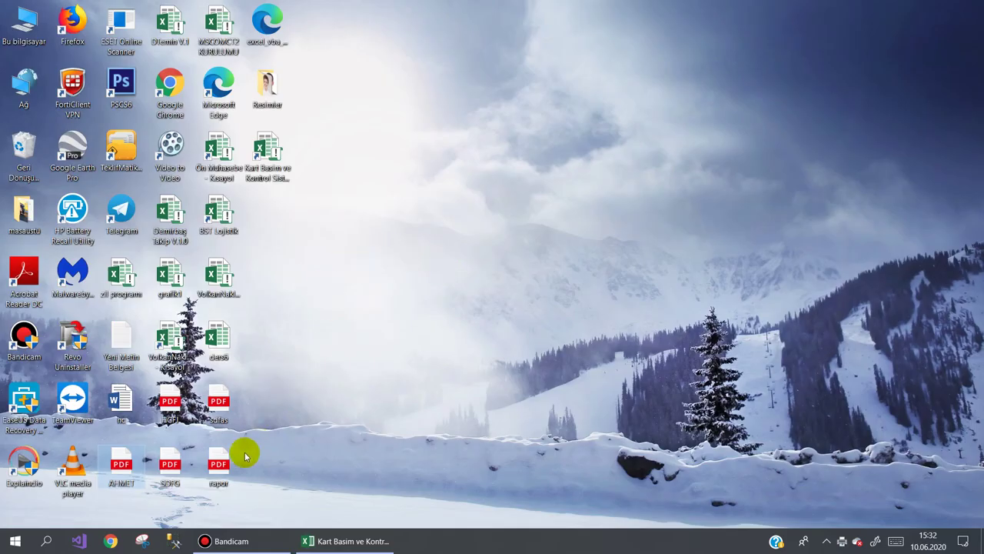
pyautogui.click(218, 459)
pyautogui.doubleClick(219, 458)
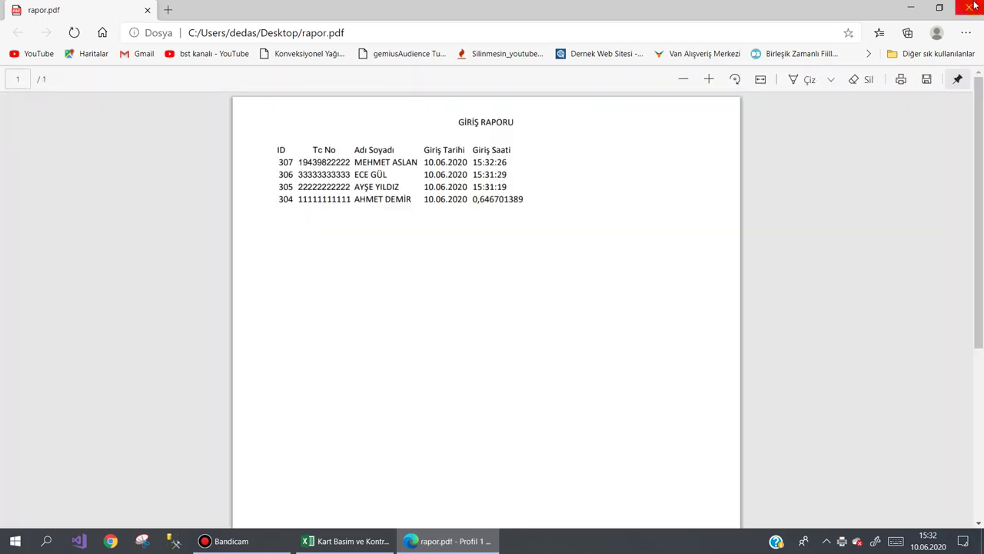
pyautogui.click(970, 7)
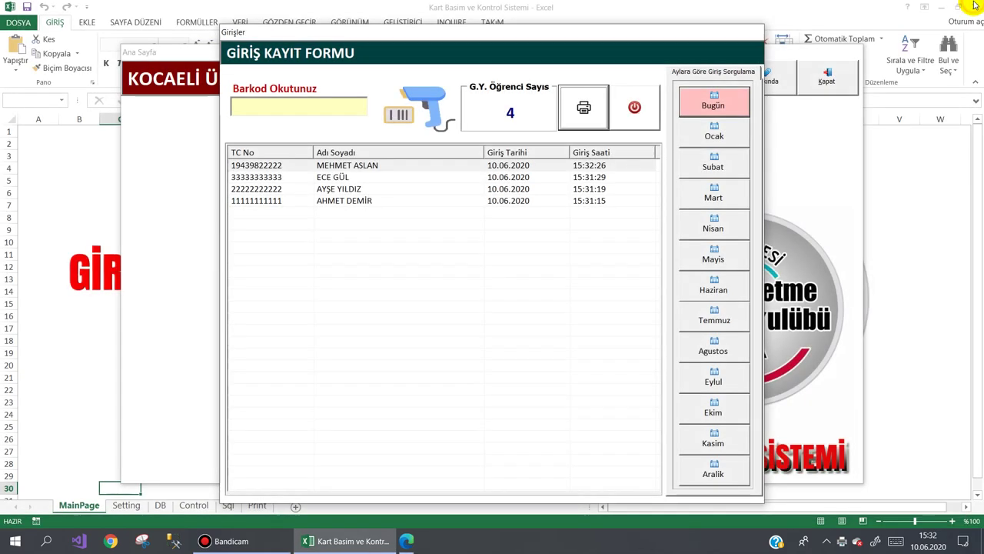
# - Close the entry form, view the Hakkında info, and briefly open Yeni Kartlık Bas
pyautogui.click(636, 108)
pyautogui.click(767, 77)
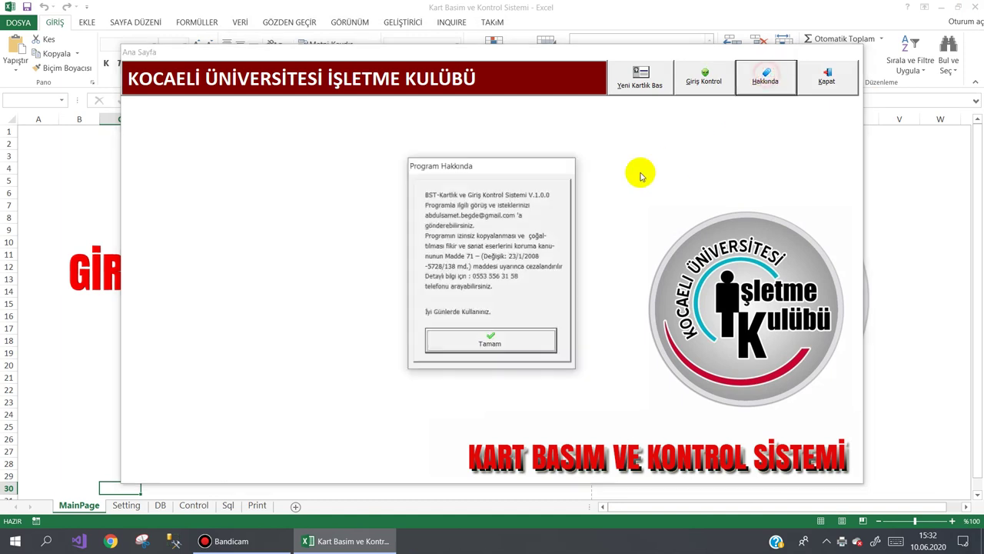
pyautogui.click(497, 342)
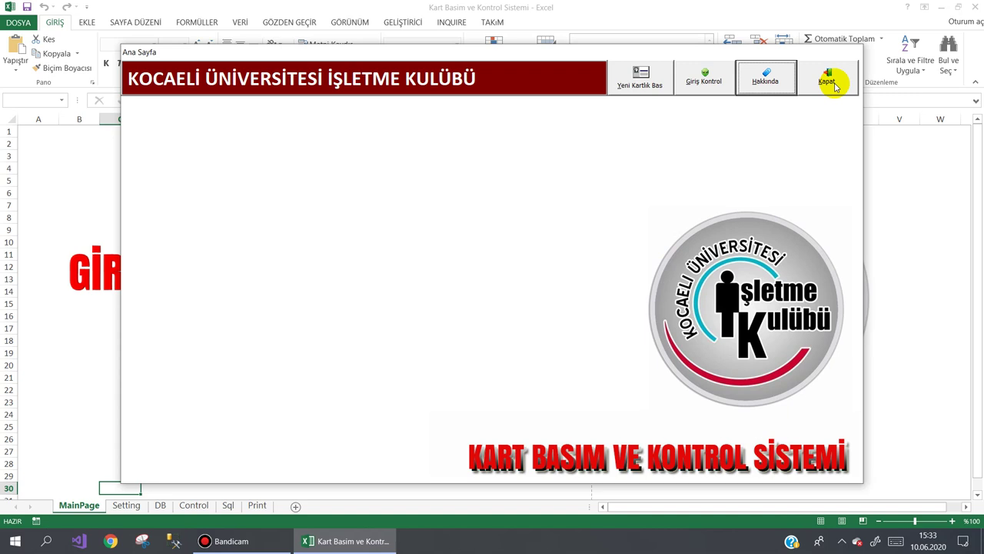
pyautogui.click(646, 81)
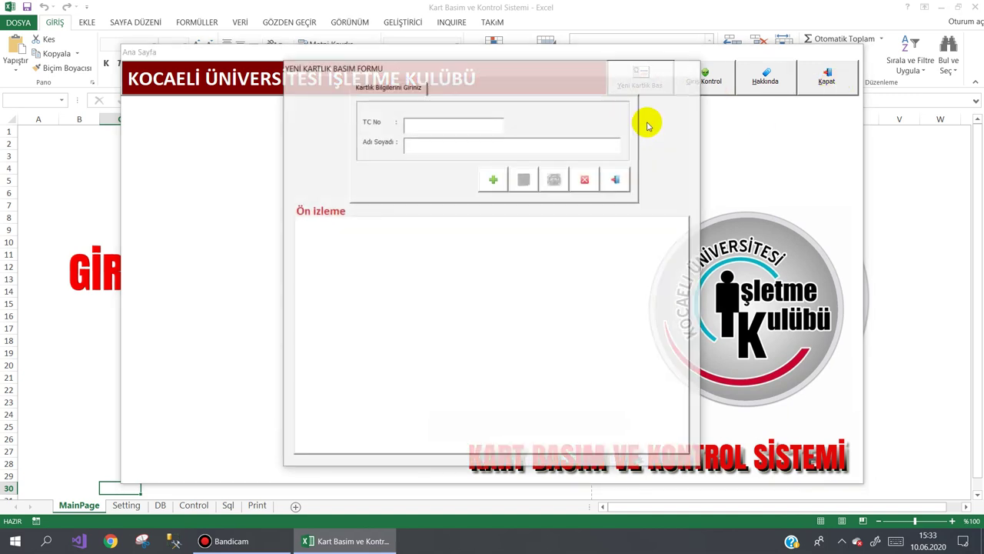
pyautogui.click(615, 179)
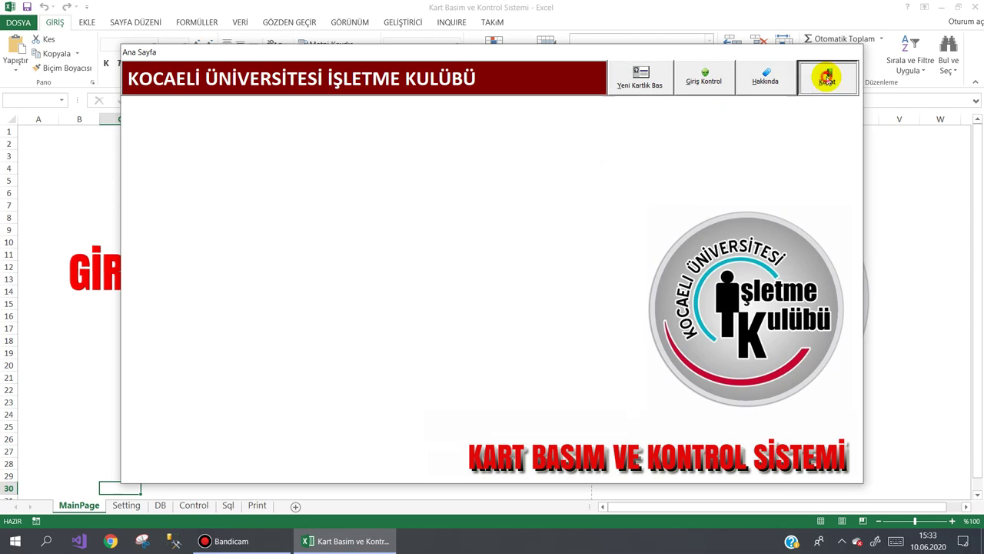
pyautogui.click(827, 77)
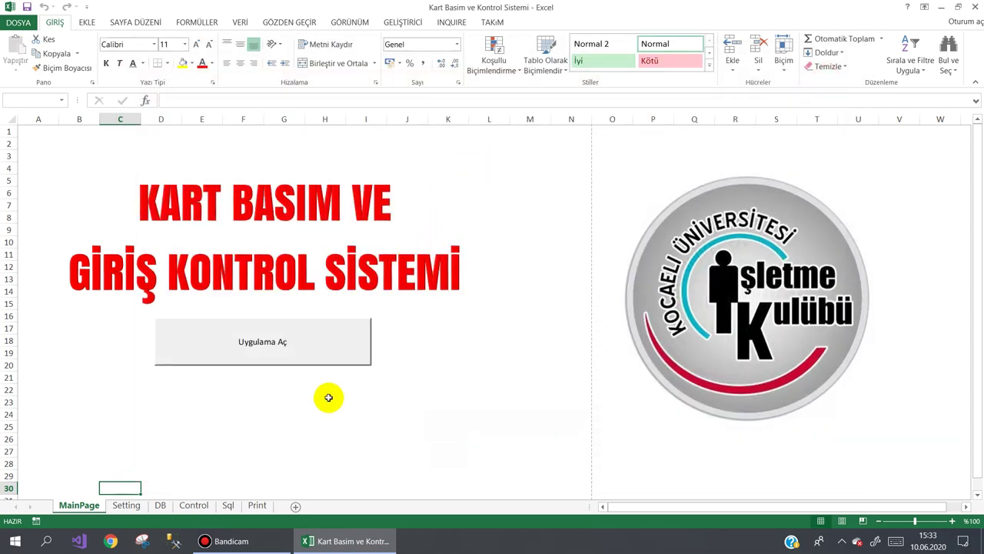
pyautogui.click(117, 390)
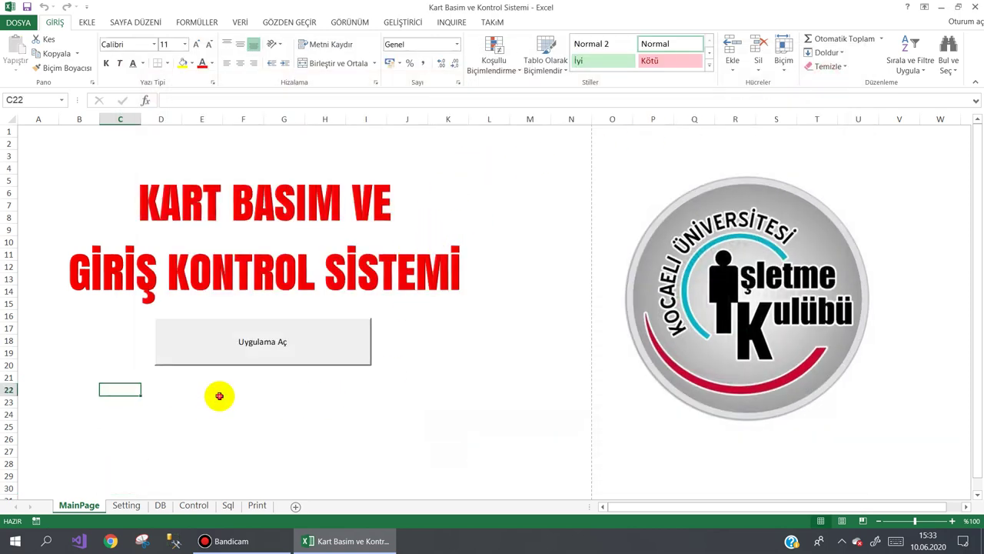
pyautogui.click(48, 329)
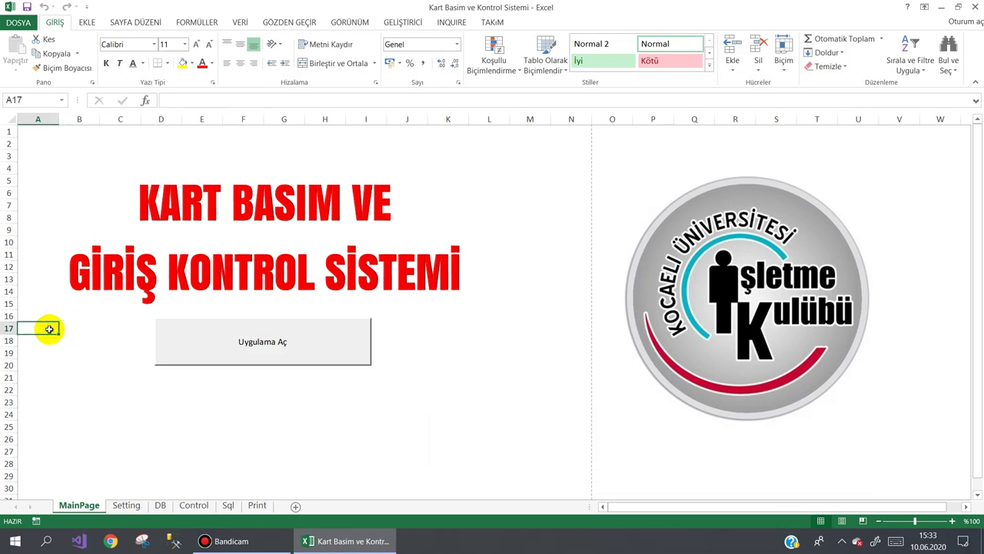
pyautogui.click(68, 354)
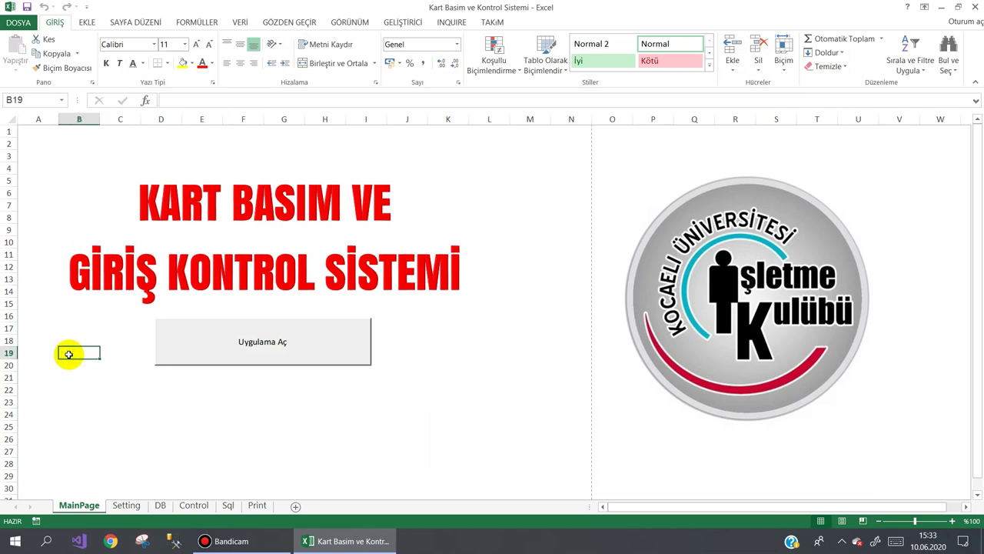
pyautogui.click(216, 338)
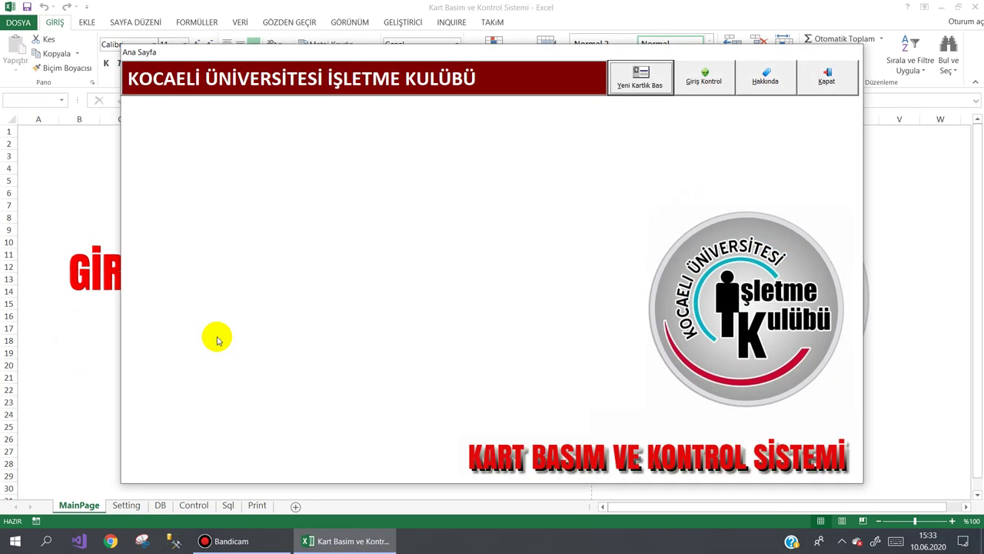
pyautogui.click(223, 540)
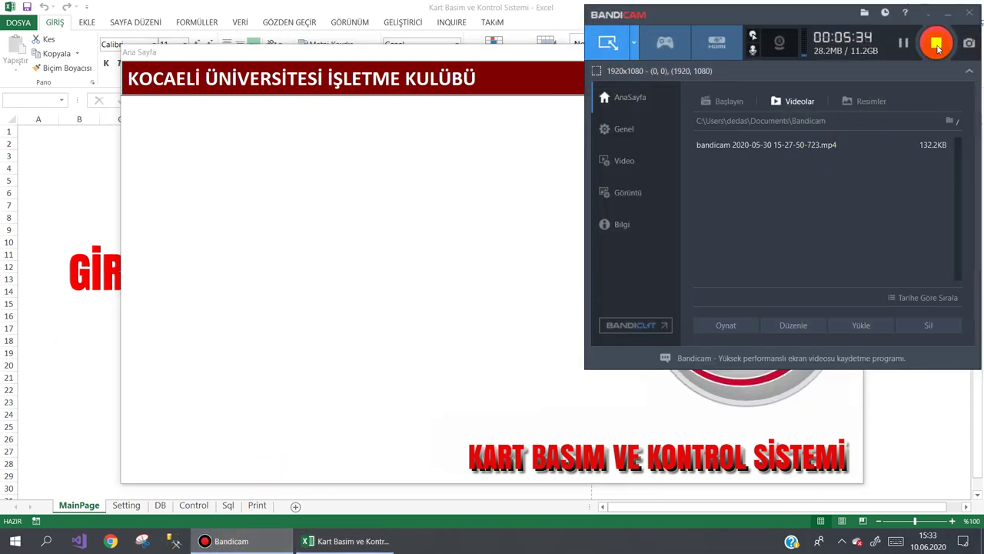